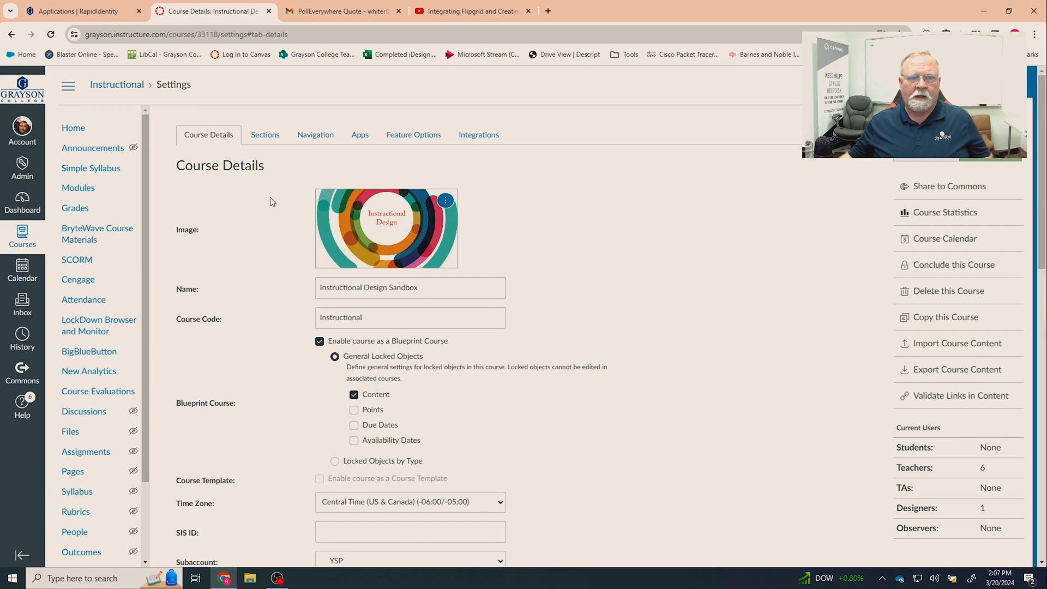
- Search the course's external apps for "flip" and open the Flip app's details page
left_click(354, 136)
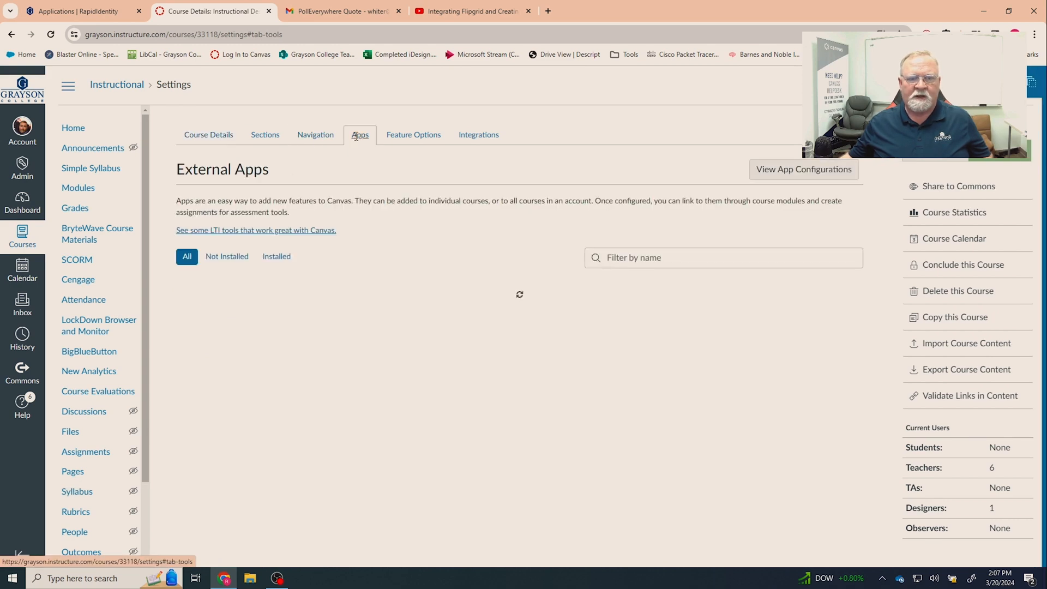
left_click(709, 260)
type("flip")
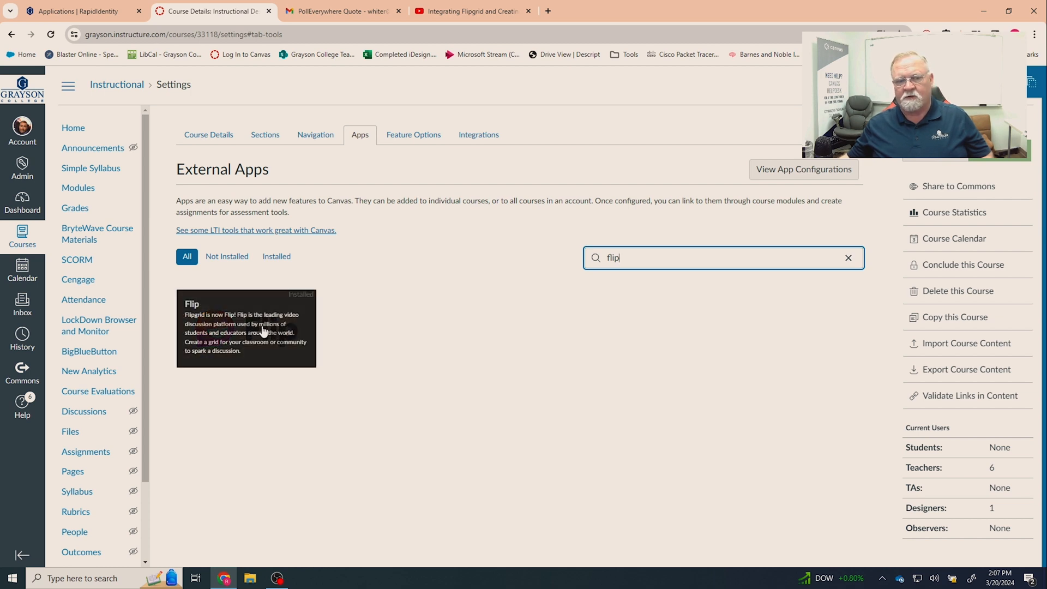
left_click(240, 331)
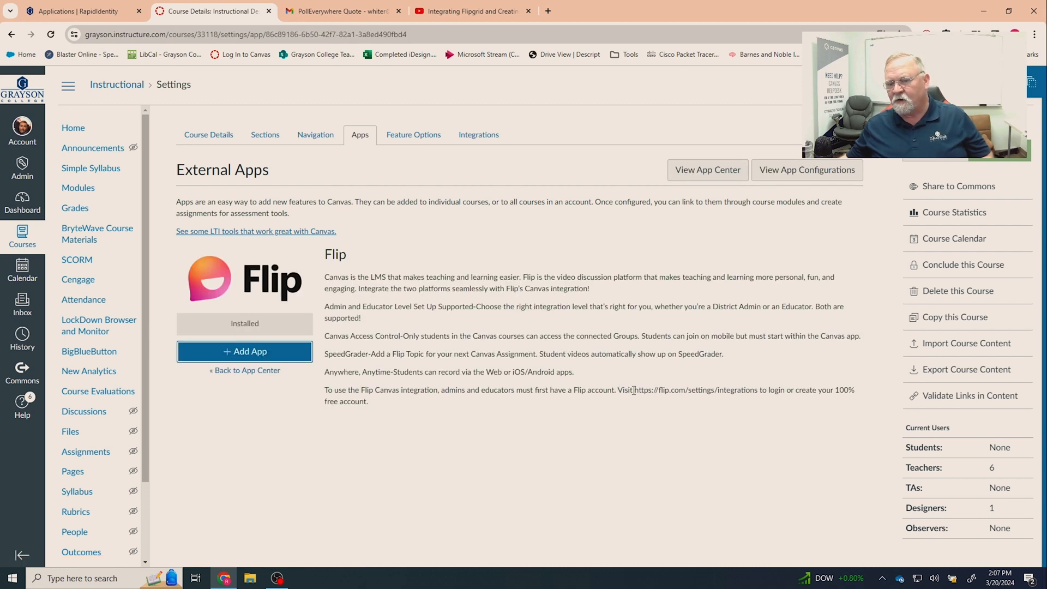
- Copy the Flip integrations address from the app description and load flip.com/settings/integrations in a new browser tab
left_click_drag(633, 391, 755, 391)
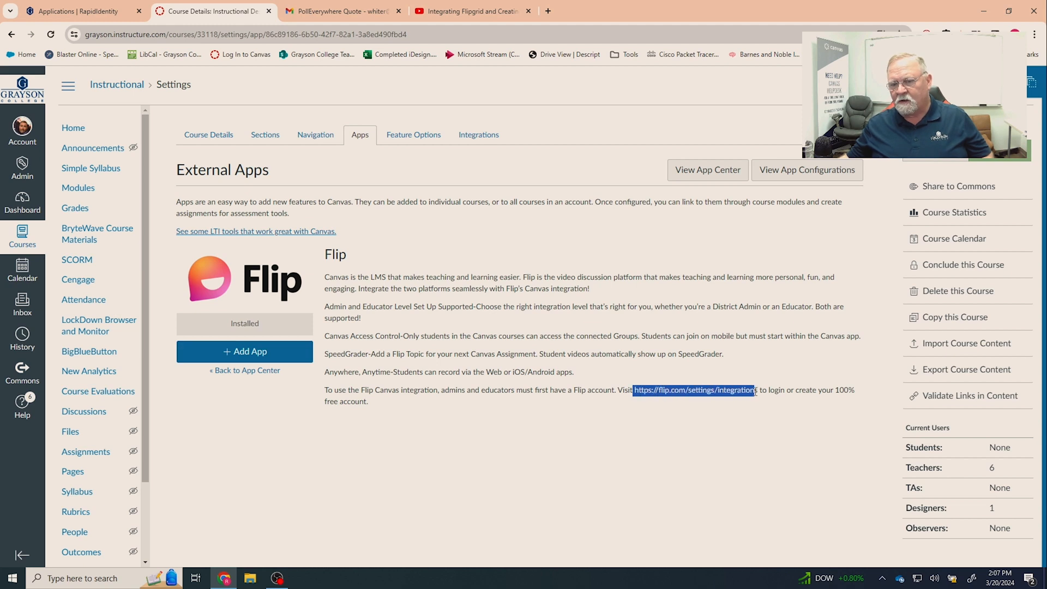
right_click(708, 390)
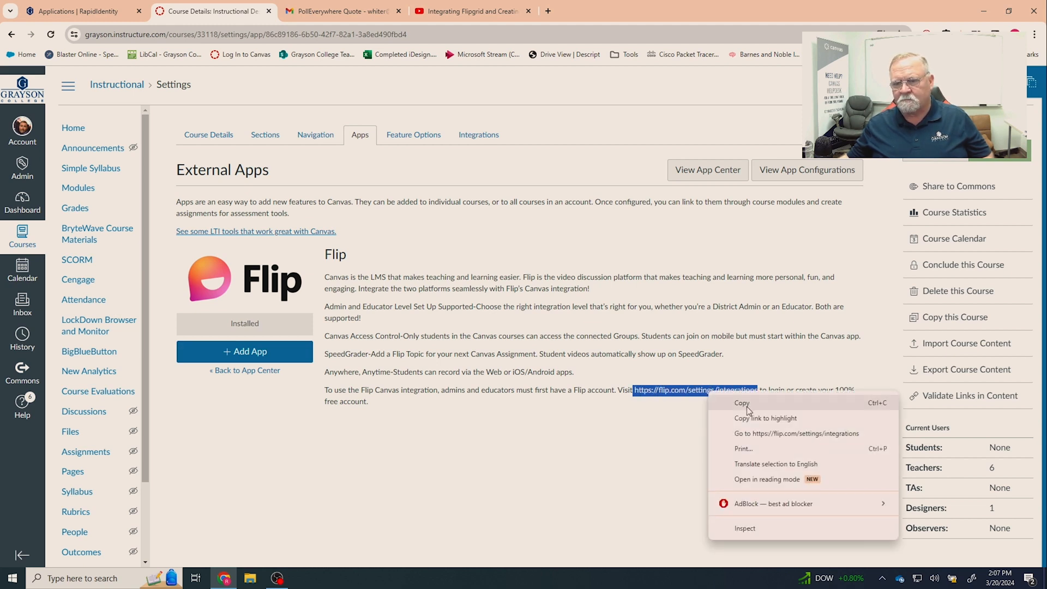
left_click(745, 405)
left_click(547, 11)
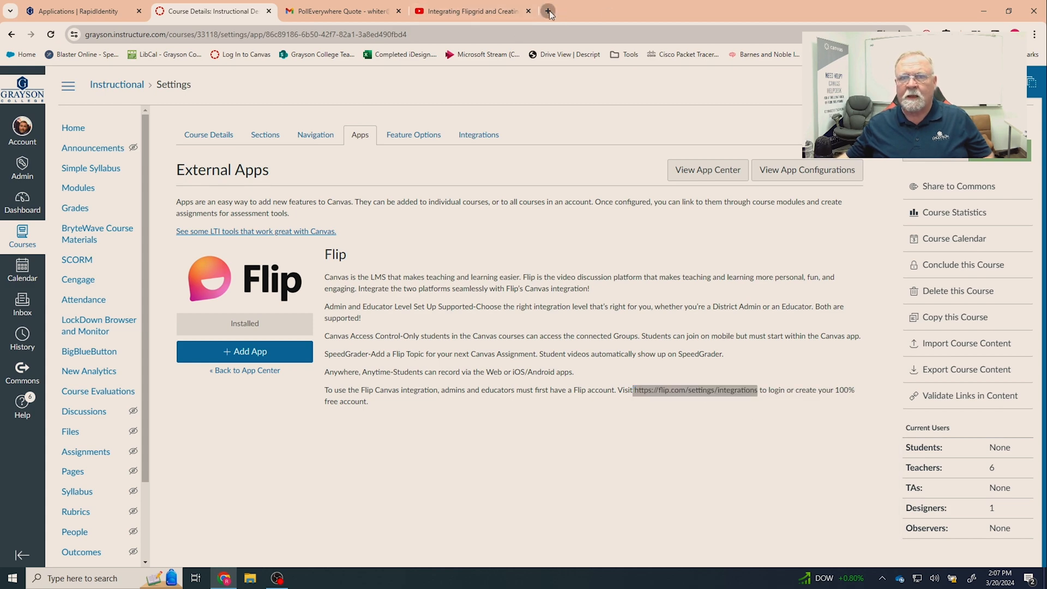
right_click(505, 34)
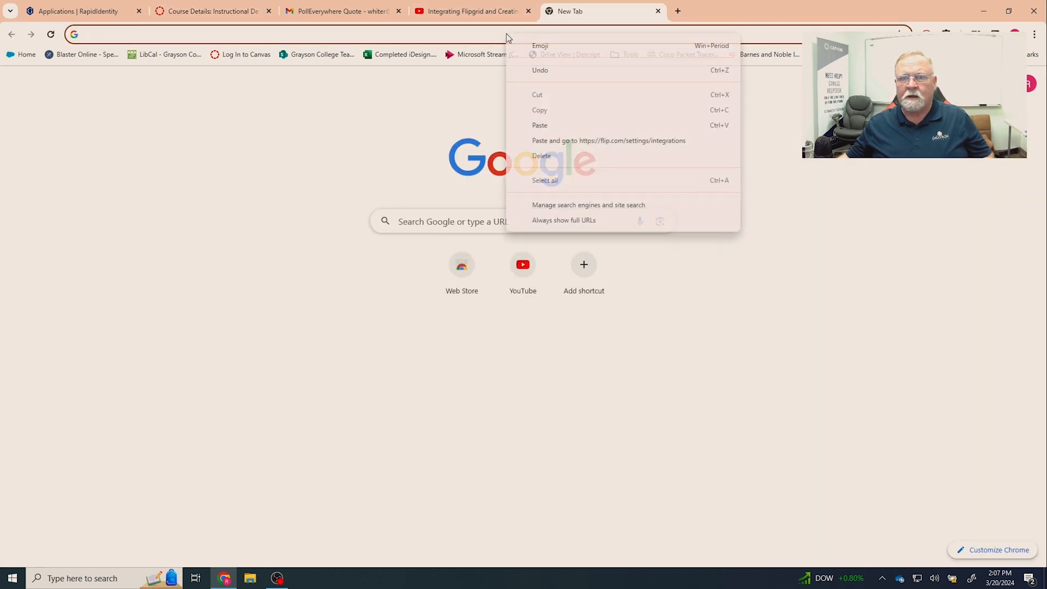
left_click(565, 142)
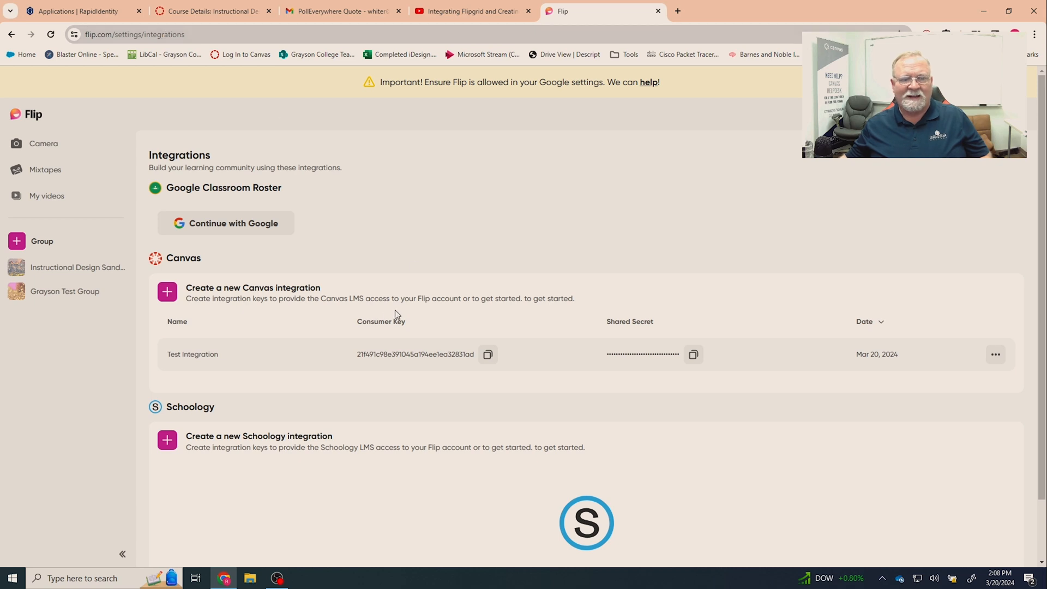
- Examine Flip's Canvas integration entry and its credentials alongside the Consumer Key and Shared Secret fields of Canvas's Add App form, without adding the app
left_click_drag(190, 291, 329, 292)
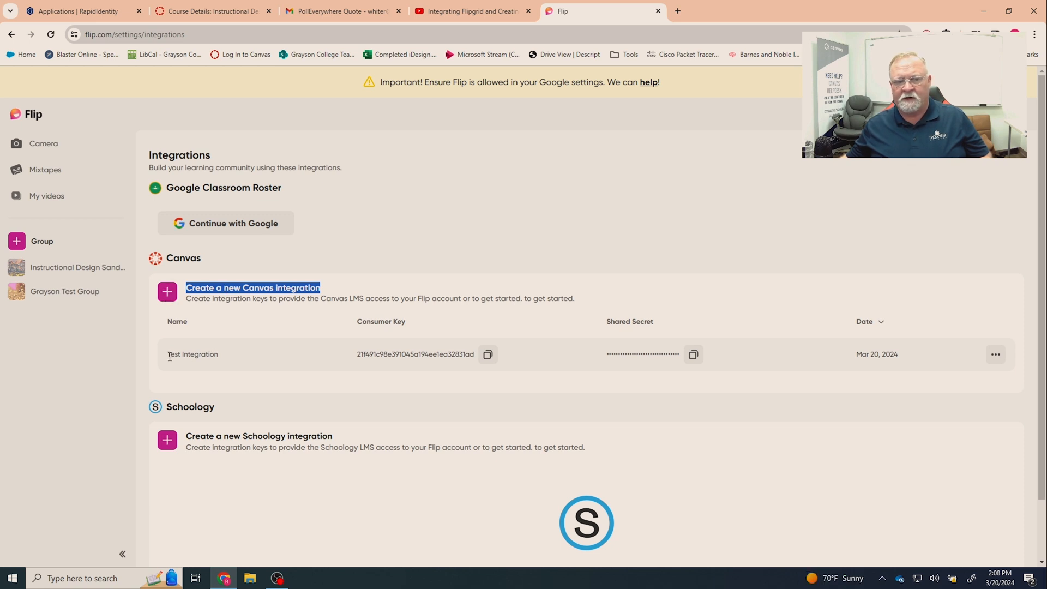
left_click_drag(170, 356, 224, 362)
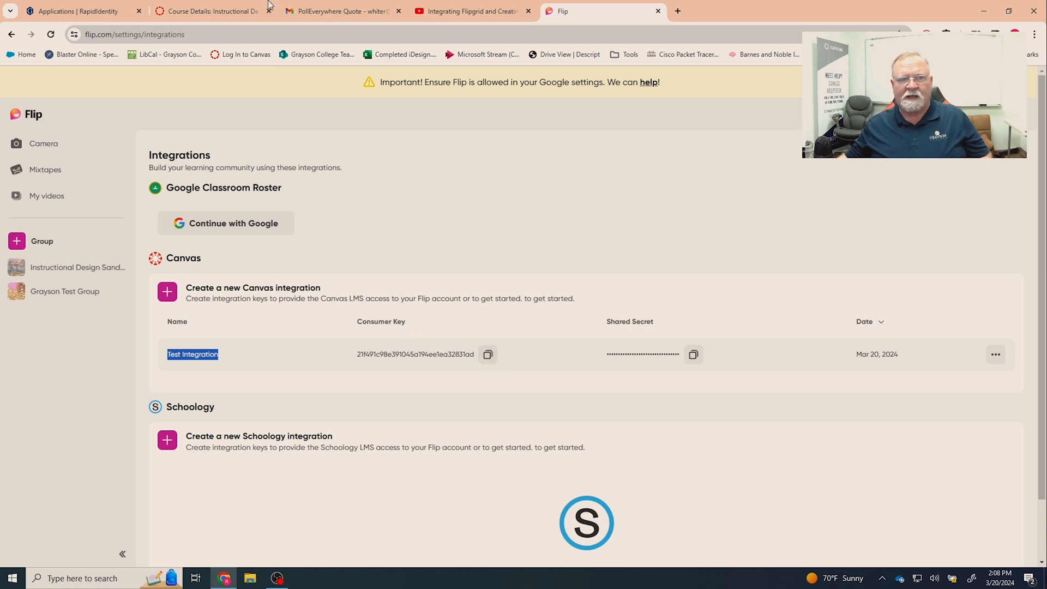
left_click(211, 11)
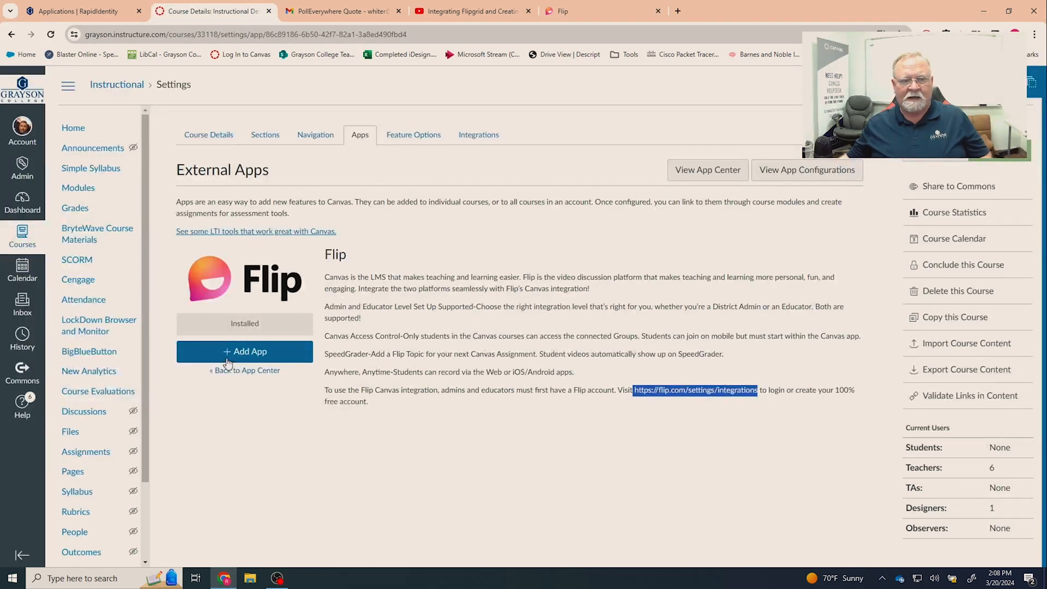
left_click(249, 352)
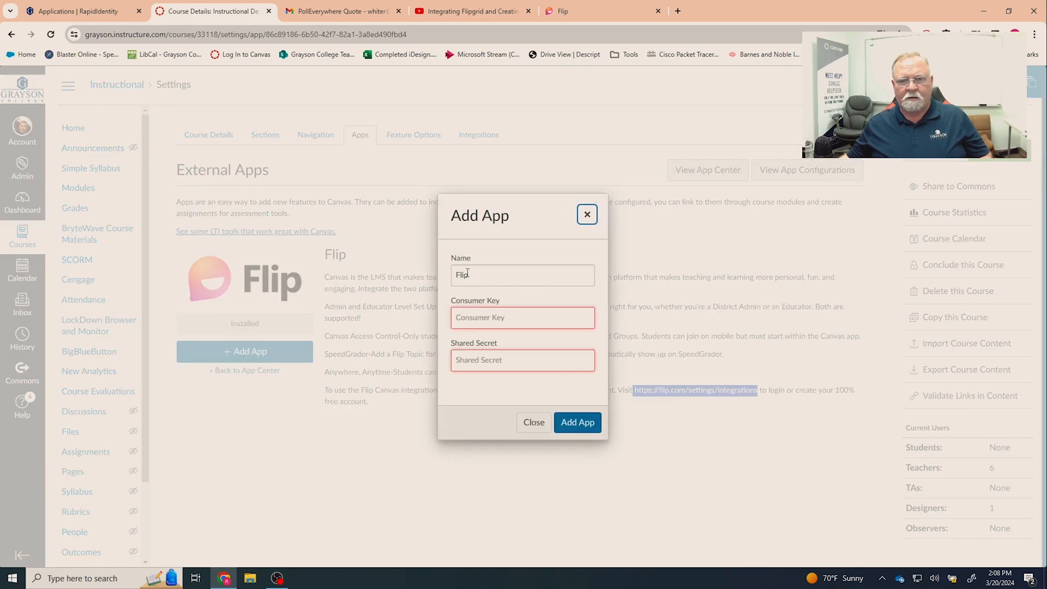
left_click(465, 319)
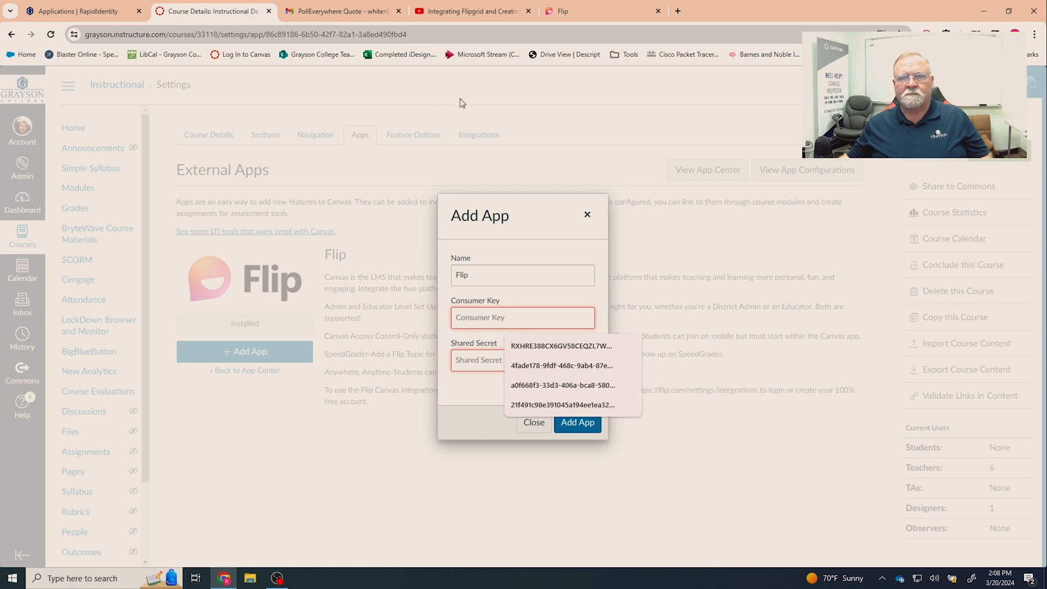
left_click(578, 7)
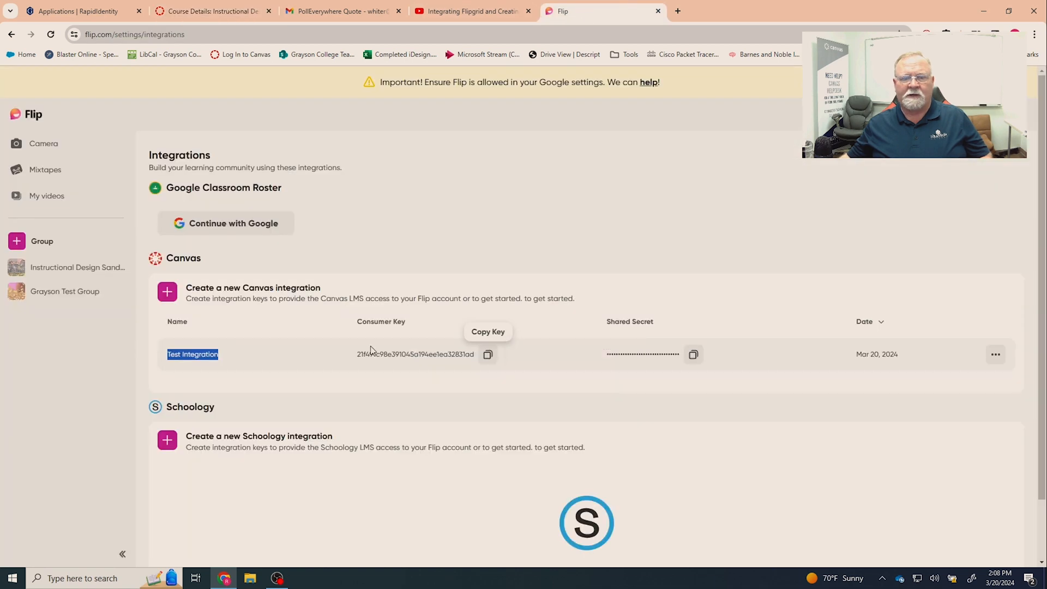
left_click(693, 355)
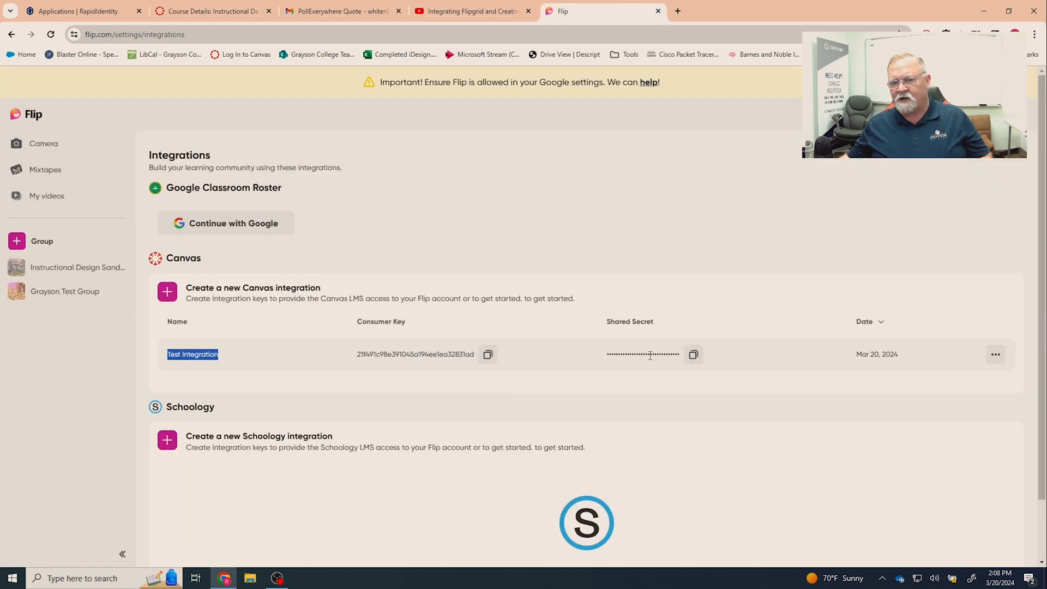
left_click(213, 11)
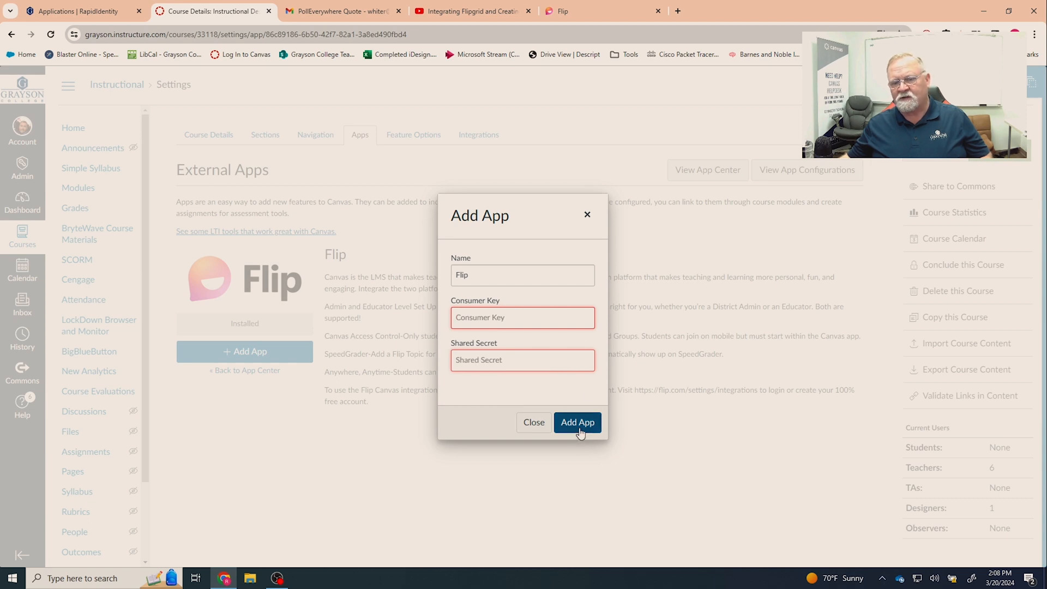
left_click(526, 429)
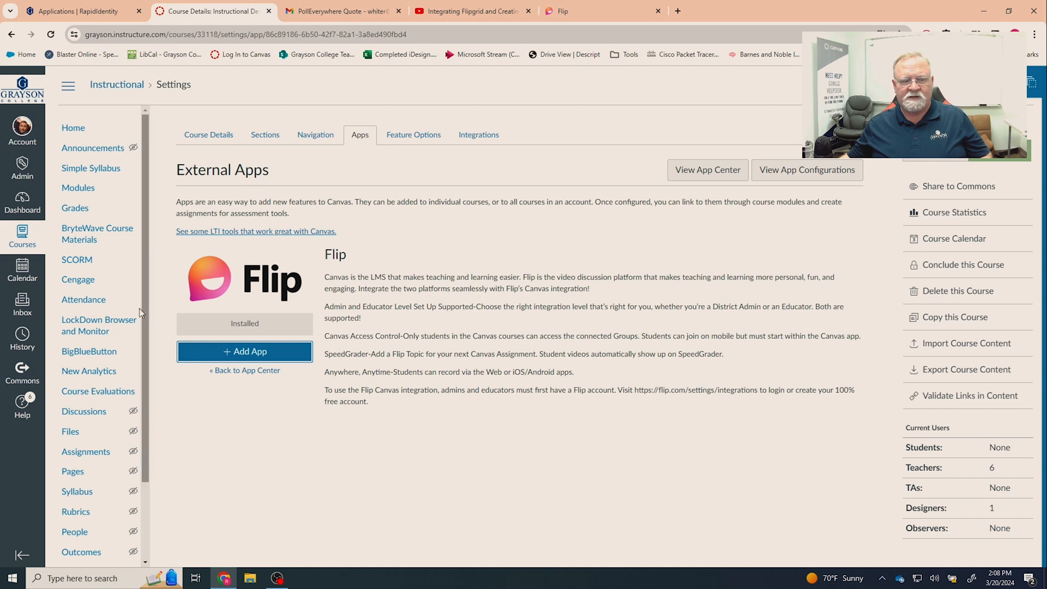
- In the course navigation settings, move Flip into the visible items between LockDown Browser and Monitor and BigBlueButton
scroll(111, 322, "down", 2)
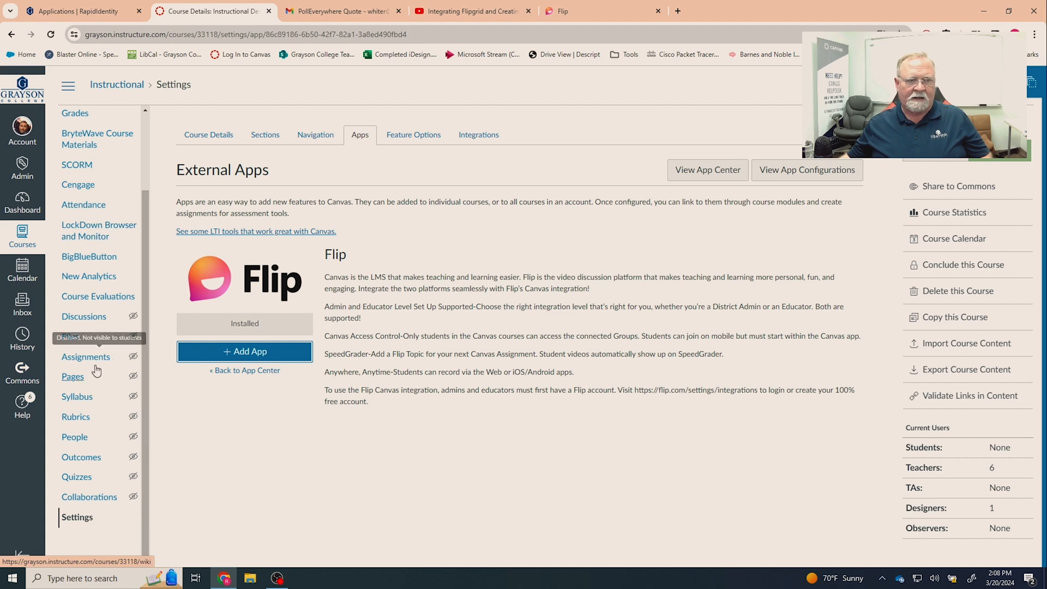
left_click(84, 521)
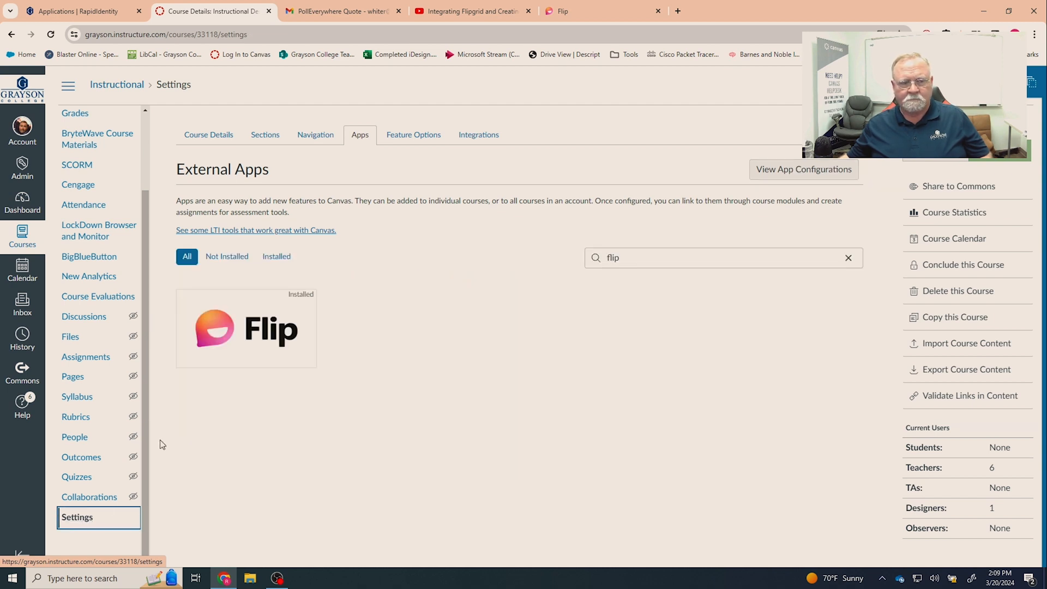
left_click(316, 136)
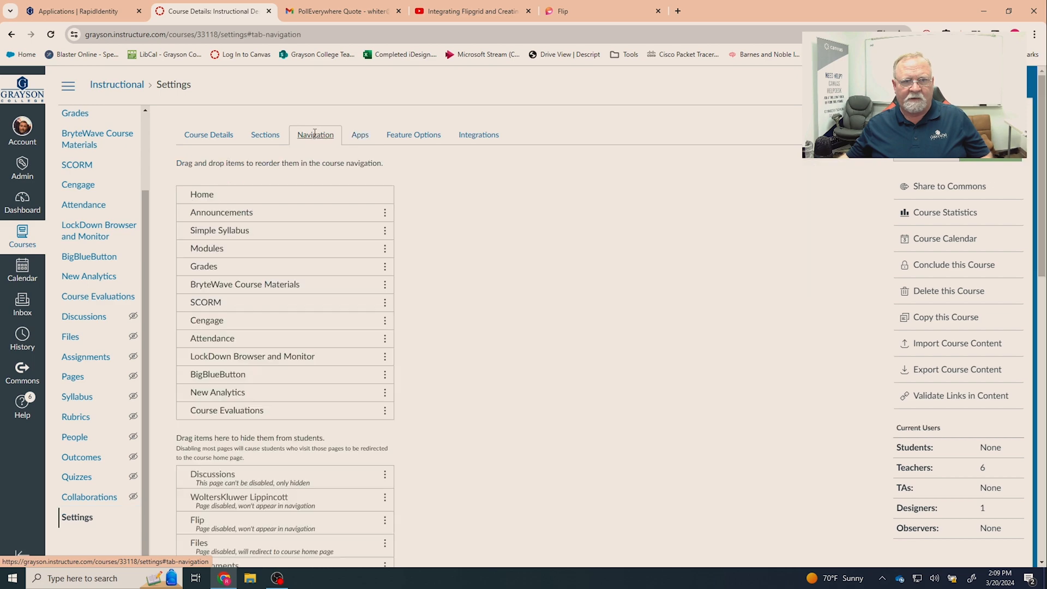
scroll(426, 414, "down", 4)
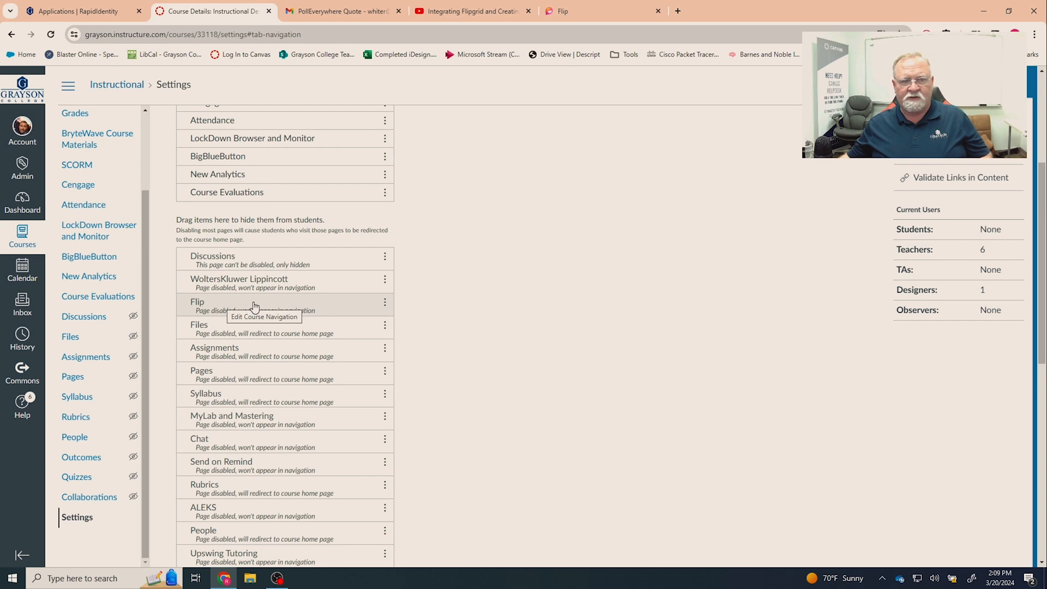
left_click_drag(254, 306, 252, 157)
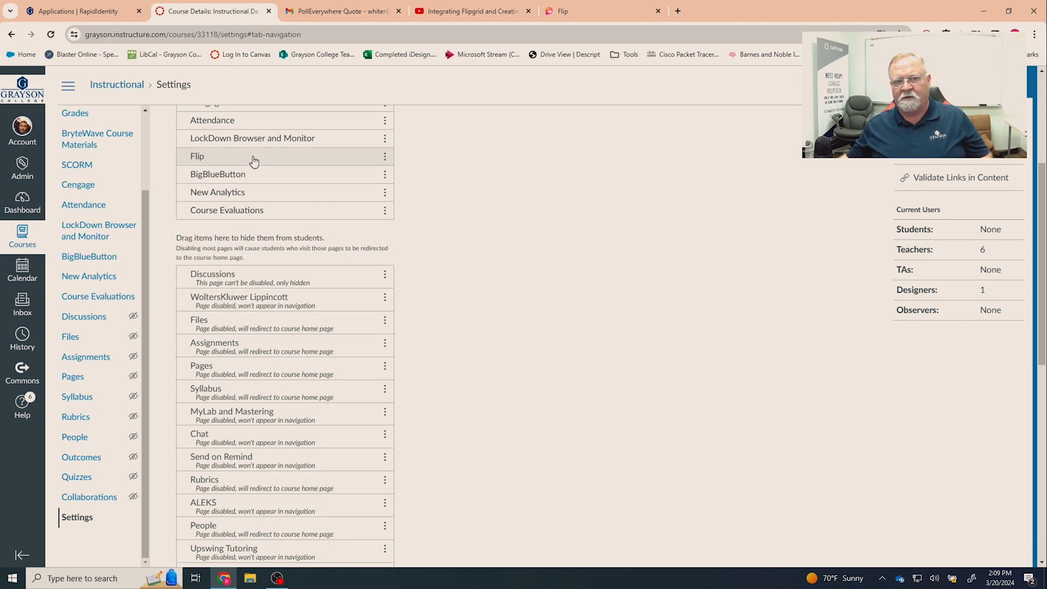
- Move Flip back to the items hidden from students, directly after Files, and save the course navigation
left_click_drag(254, 161, 243, 334)
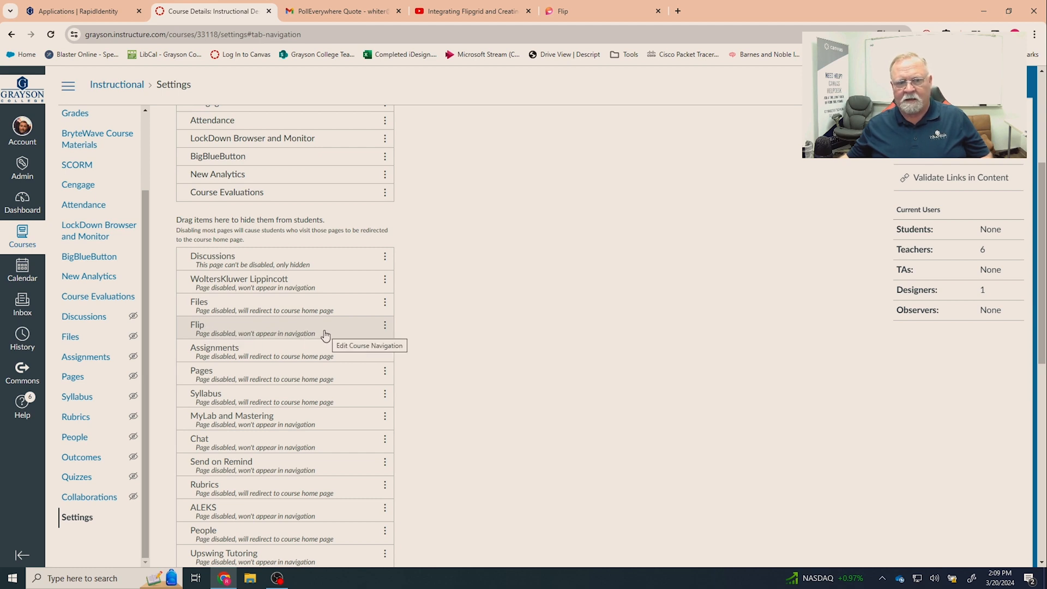
scroll(437, 343, "down", 8)
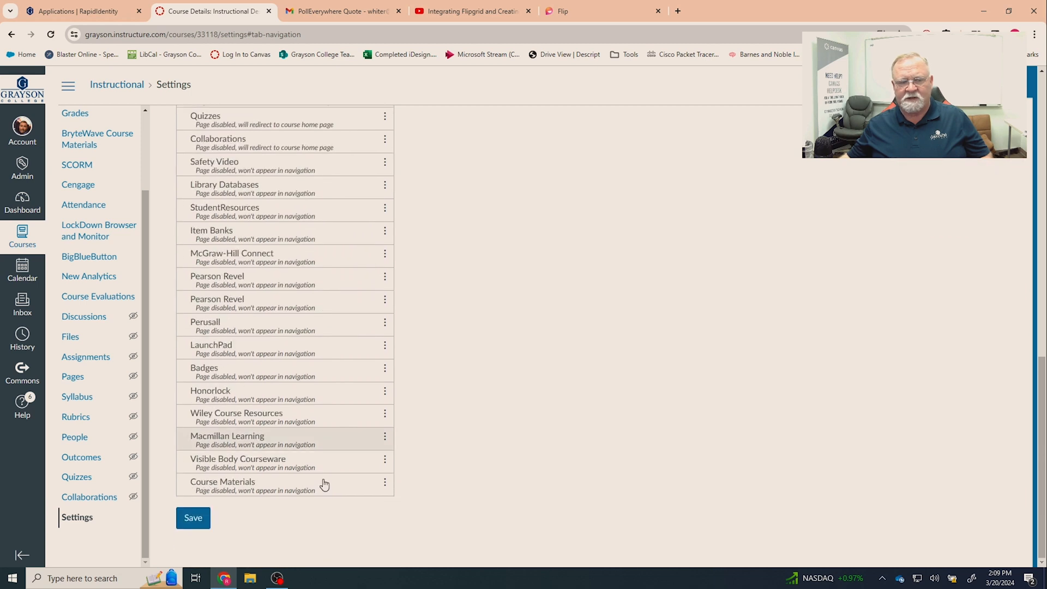
left_click(192, 528)
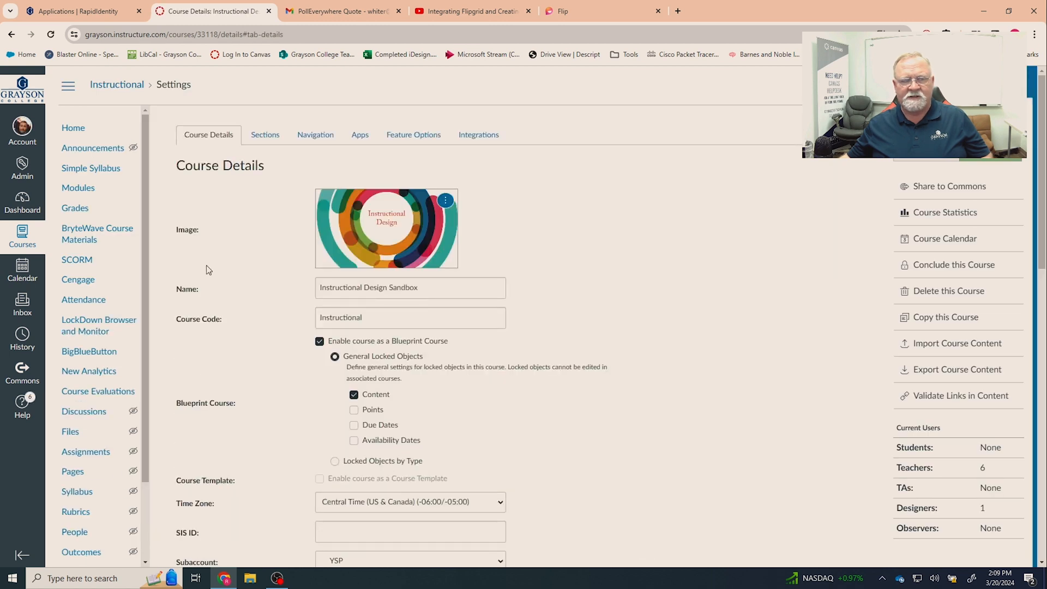
- Add a new assignment named "Flip Assignment: Introduction" to the Getting Started module, indented 1 level
left_click(81, 191)
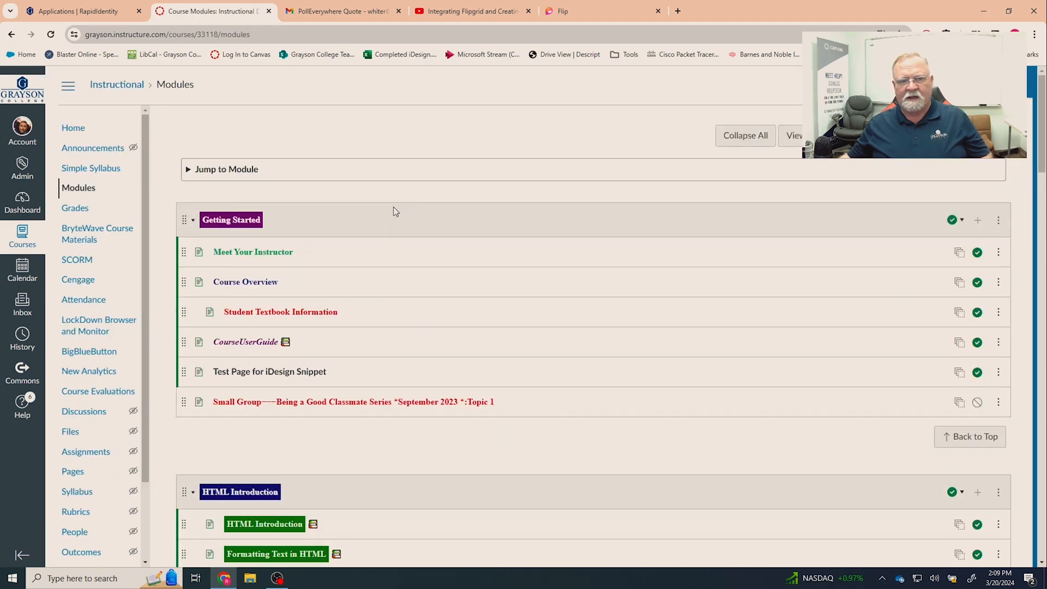
left_click(978, 221)
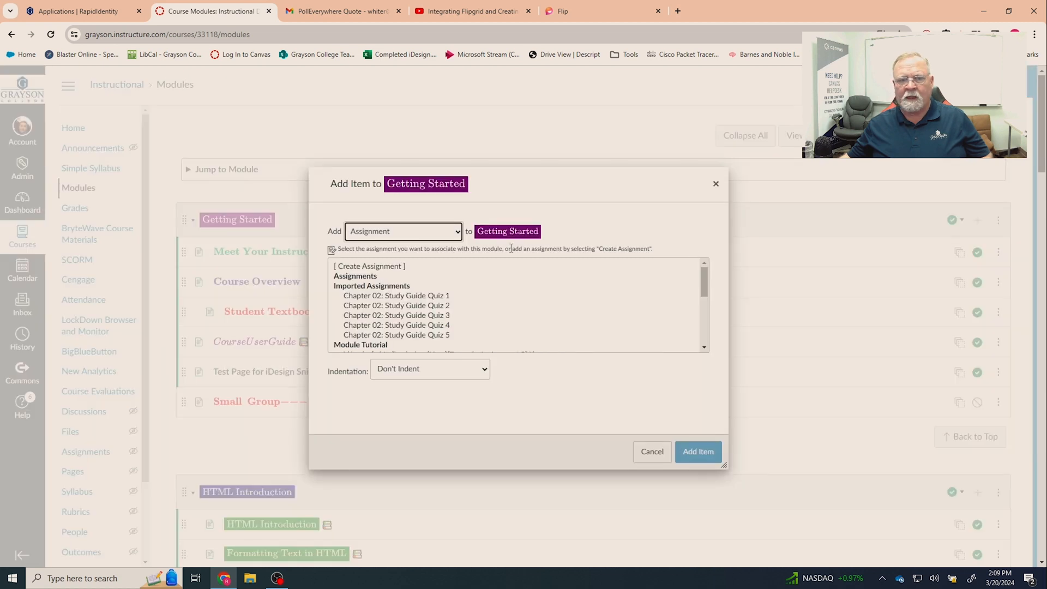
left_click(383, 267)
left_click(404, 370)
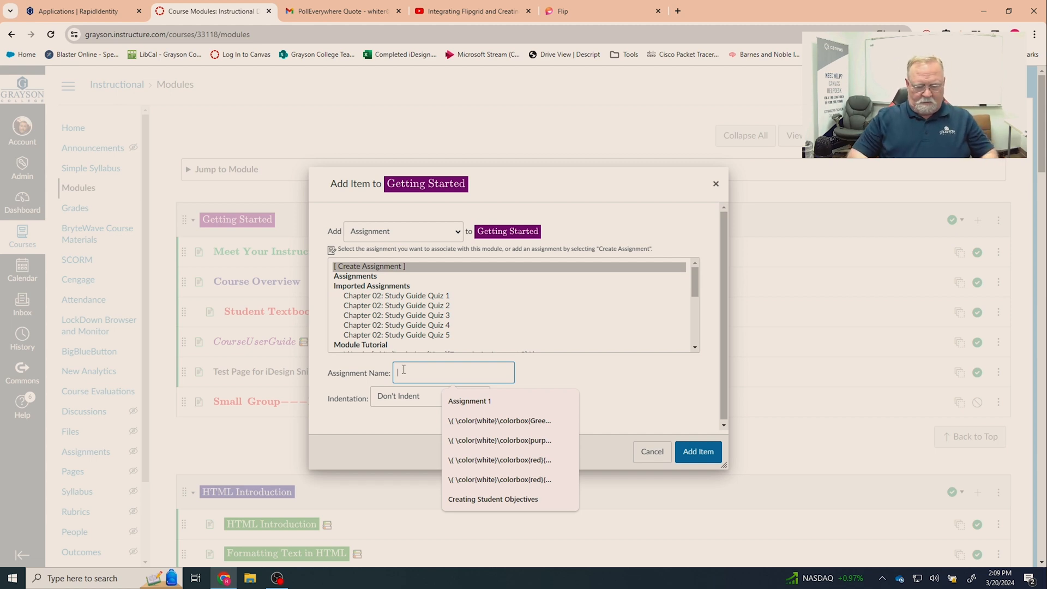
type("Flip Assignment:")
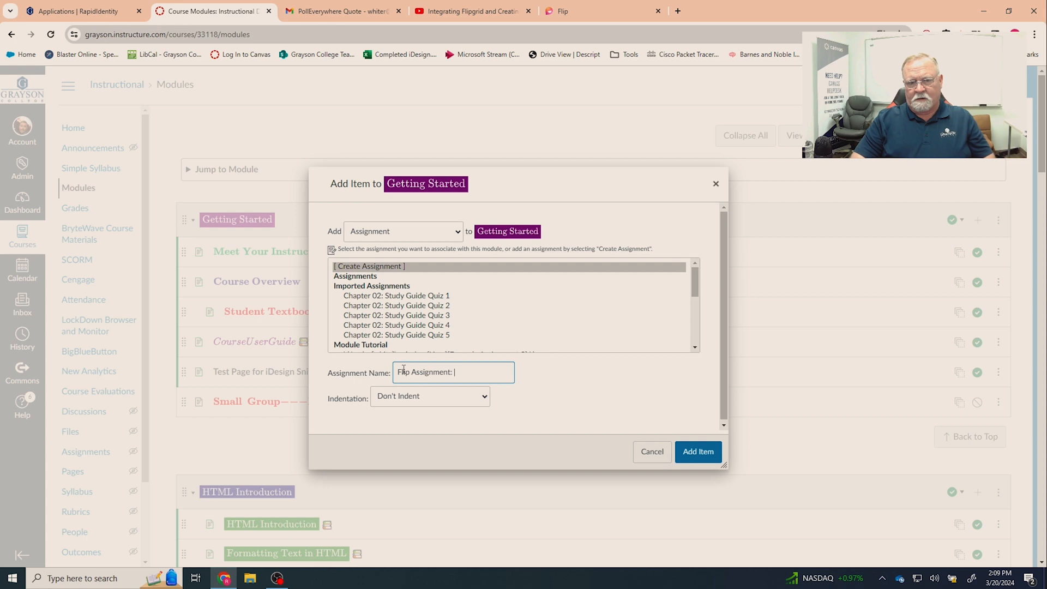
type(" Introduction")
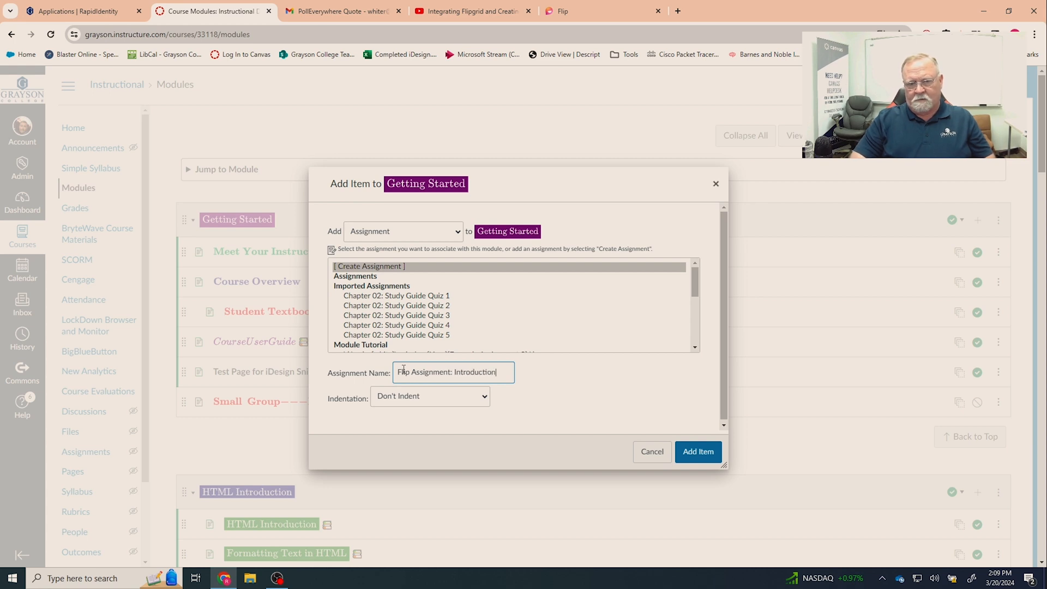
left_click(446, 397)
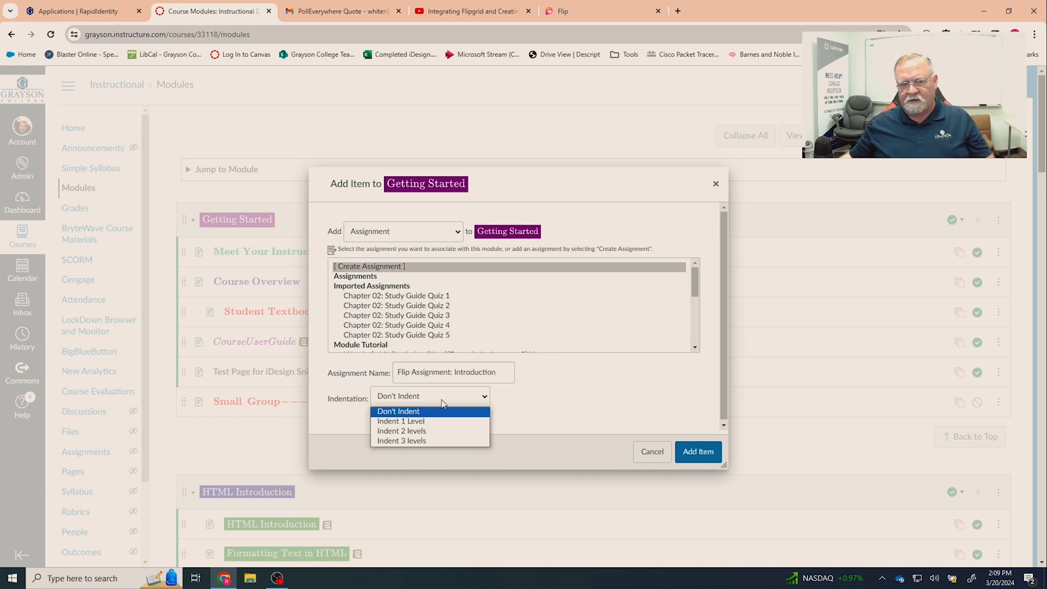
left_click(438, 421)
left_click(697, 452)
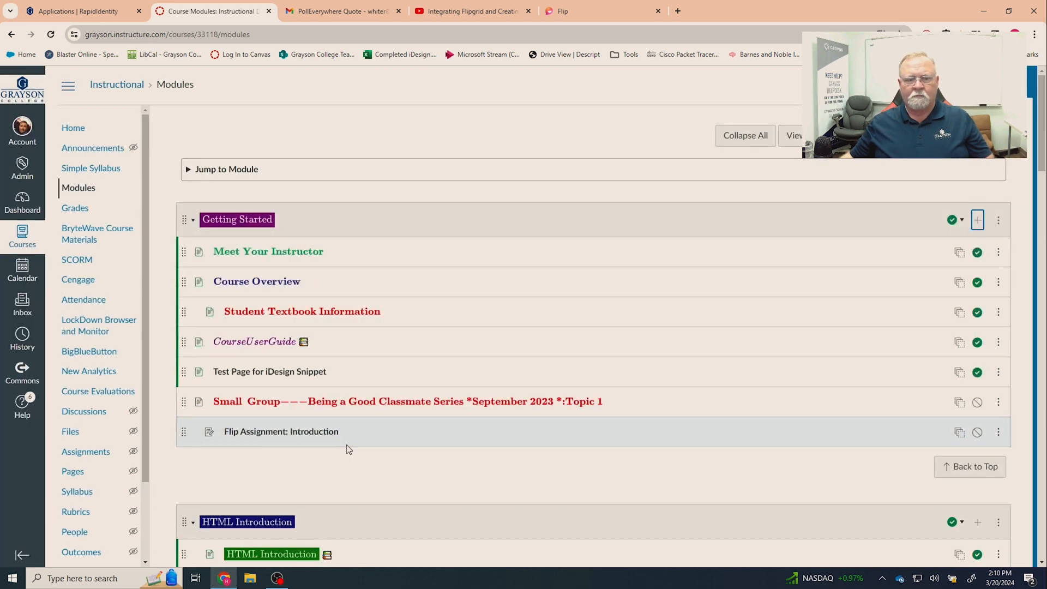
- Open the "Flip Assignment: Introduction" assignment for editing and enter "Add instructions" as its description
left_click(270, 432)
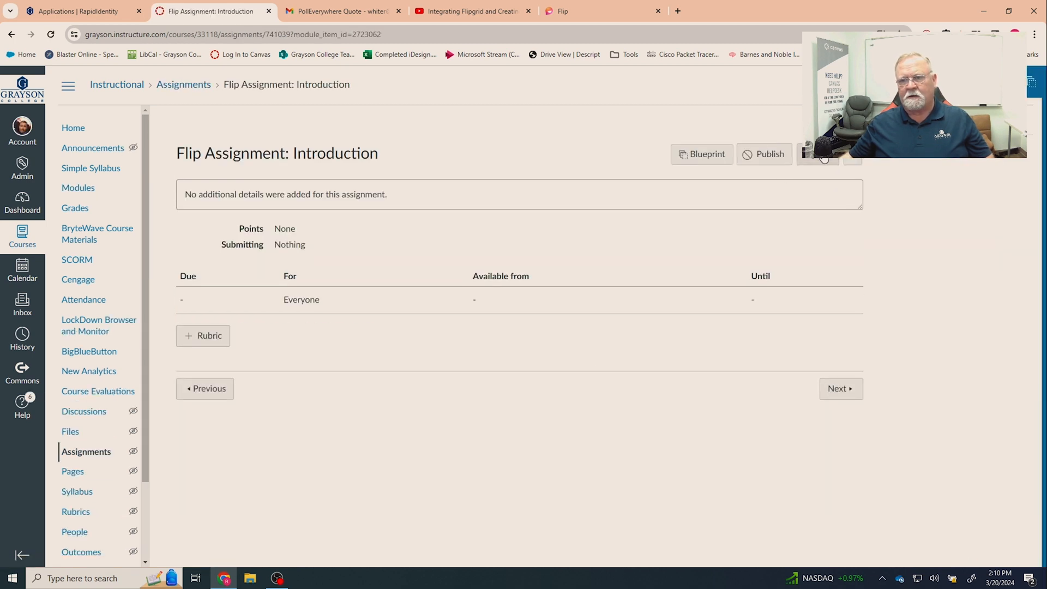
left_click(822, 159)
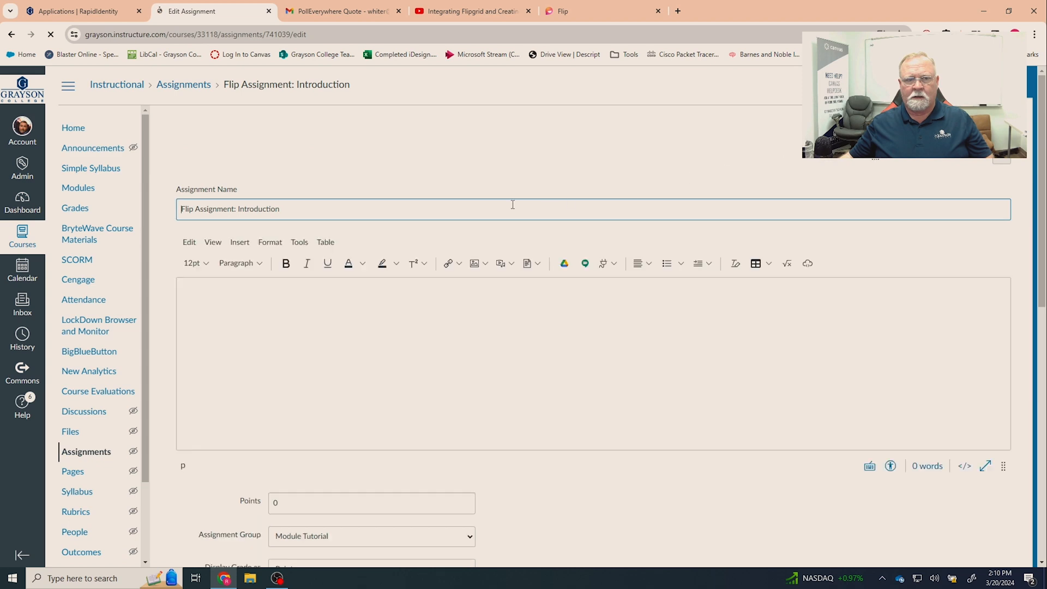
left_click(315, 306)
type("Add instrfuc")
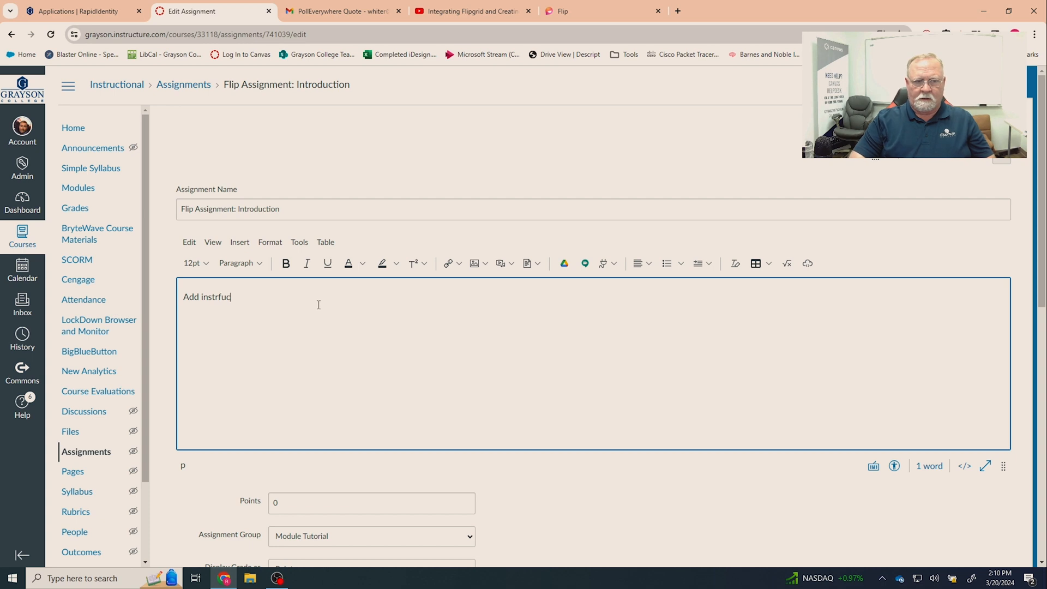
key("BackSpace")
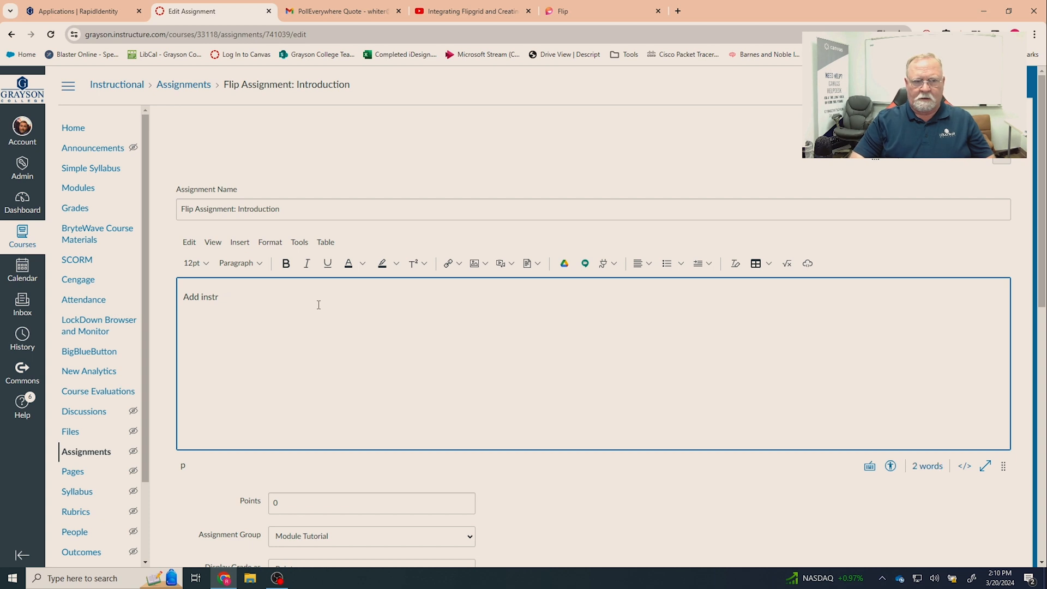
type("uctions")
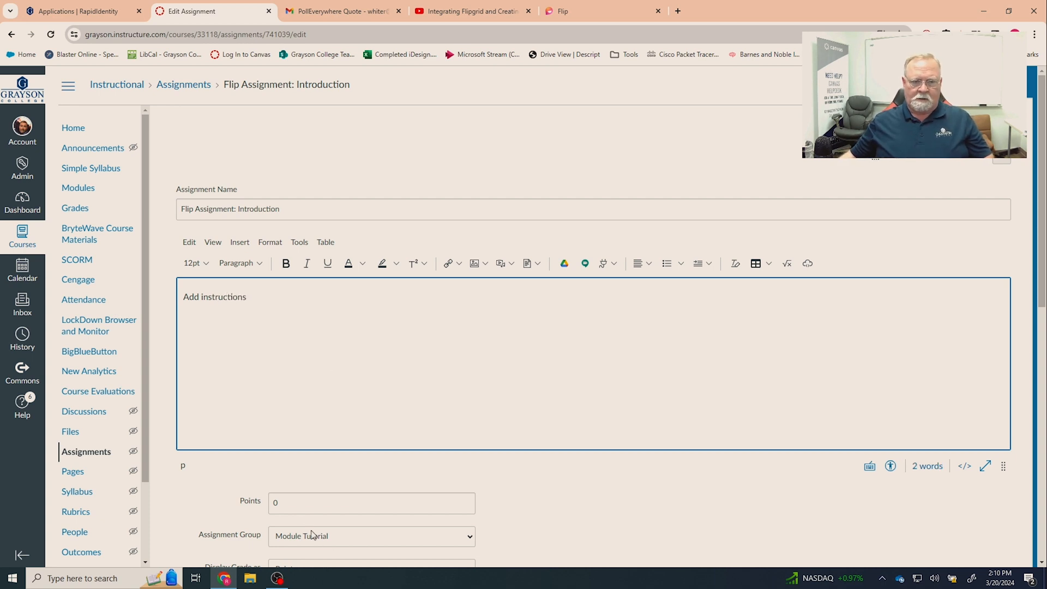
- Set the assignment to 10 points, display the grade as Percentage, and put it in the Assignments group
double_click(275, 502)
type("10")
scroll(341, 529, "down", 4)
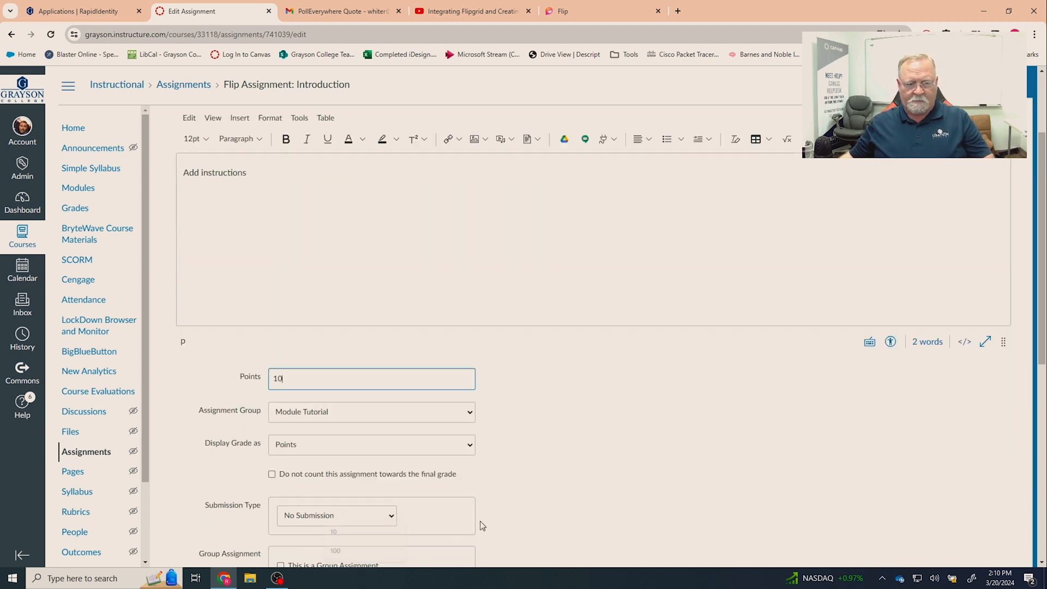
left_click(312, 352)
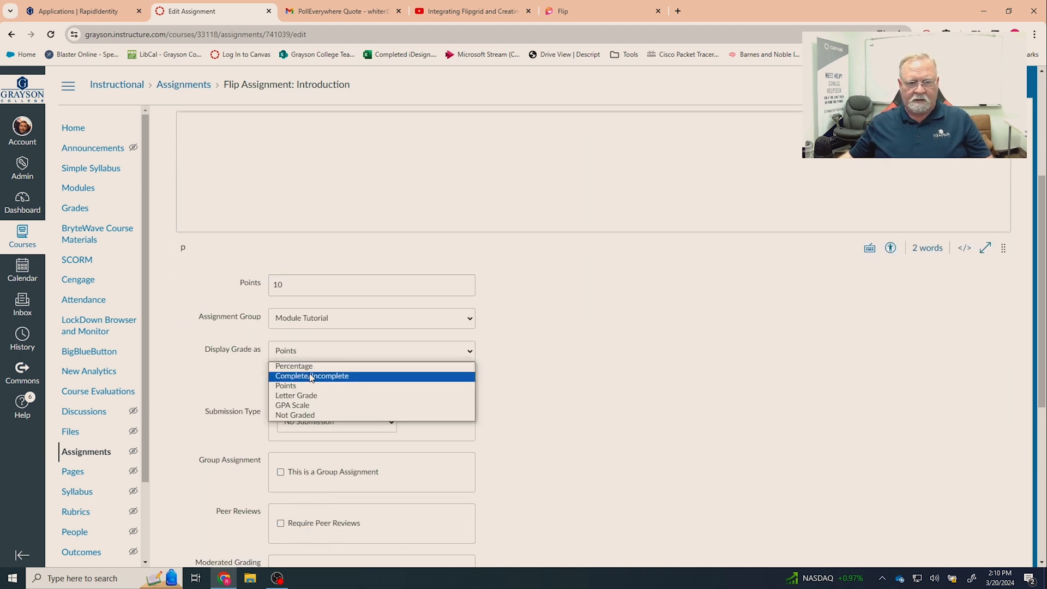
left_click(312, 366)
left_click(336, 319)
left_click(313, 354)
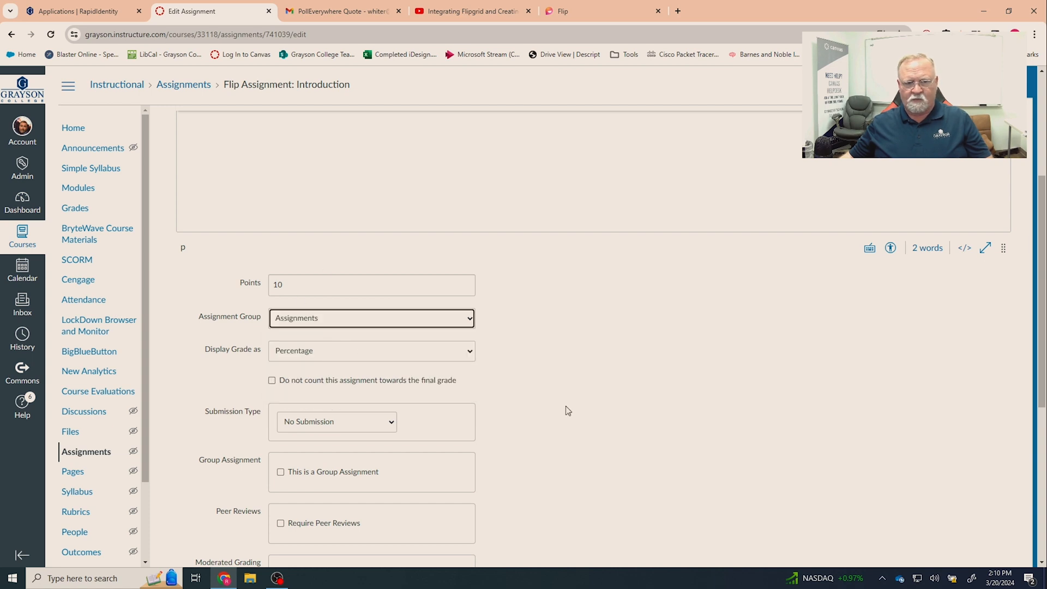
- Set the submission type to External Tool using Flip, turn off loading in a new tab, and save the assignment without publishing
scroll(567, 412, "down", 2)
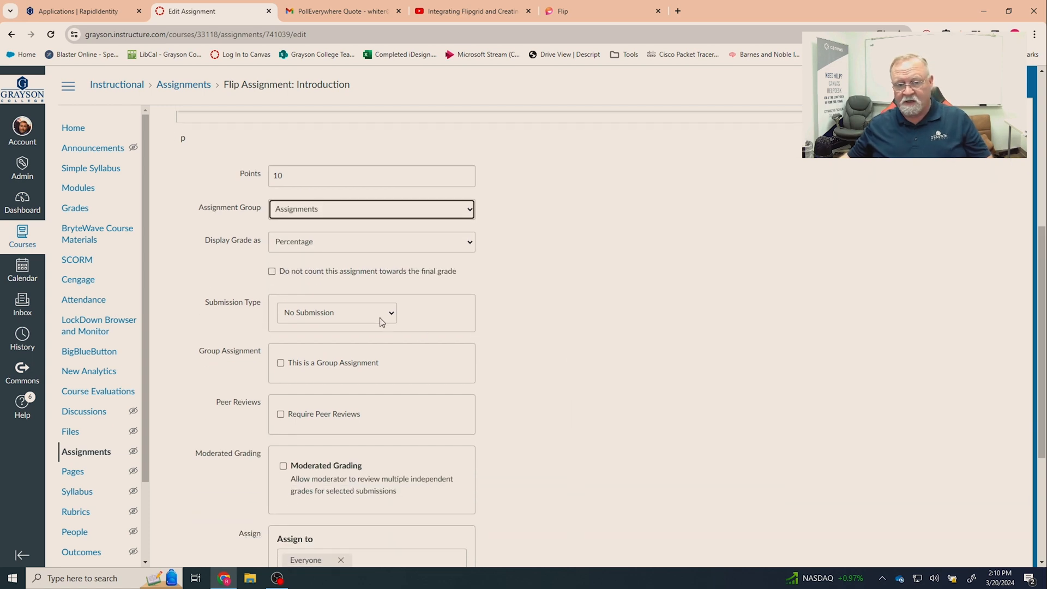
left_click(387, 313)
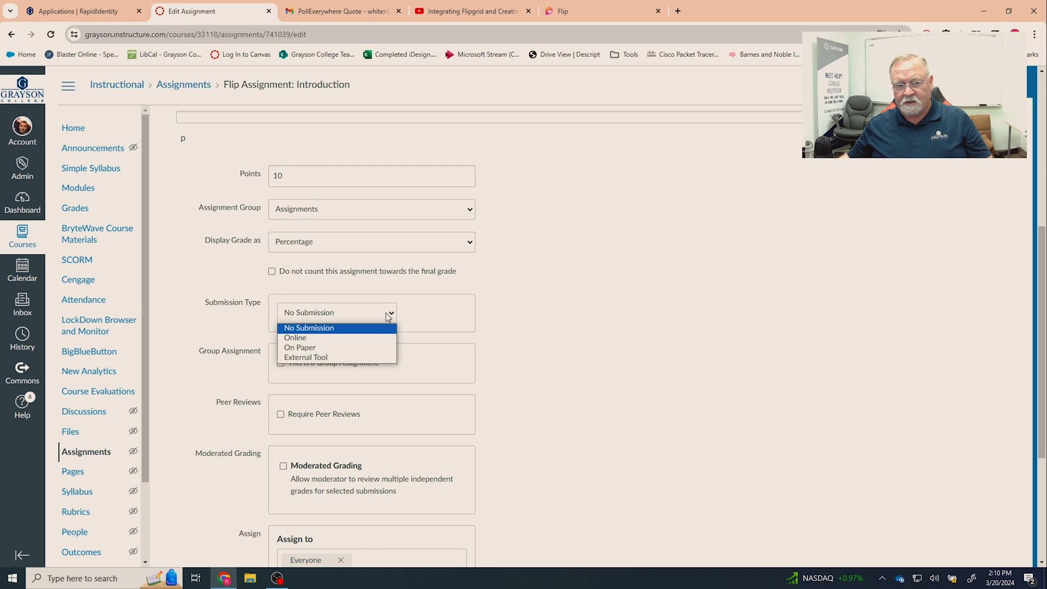
left_click(324, 361)
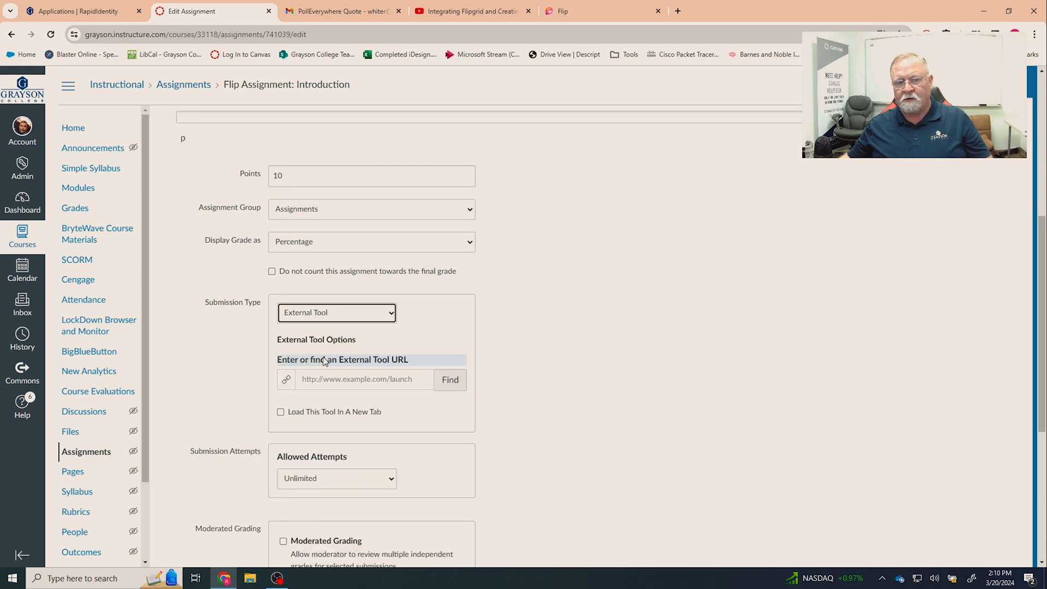
left_click(450, 379)
scroll(488, 354, "down", 5)
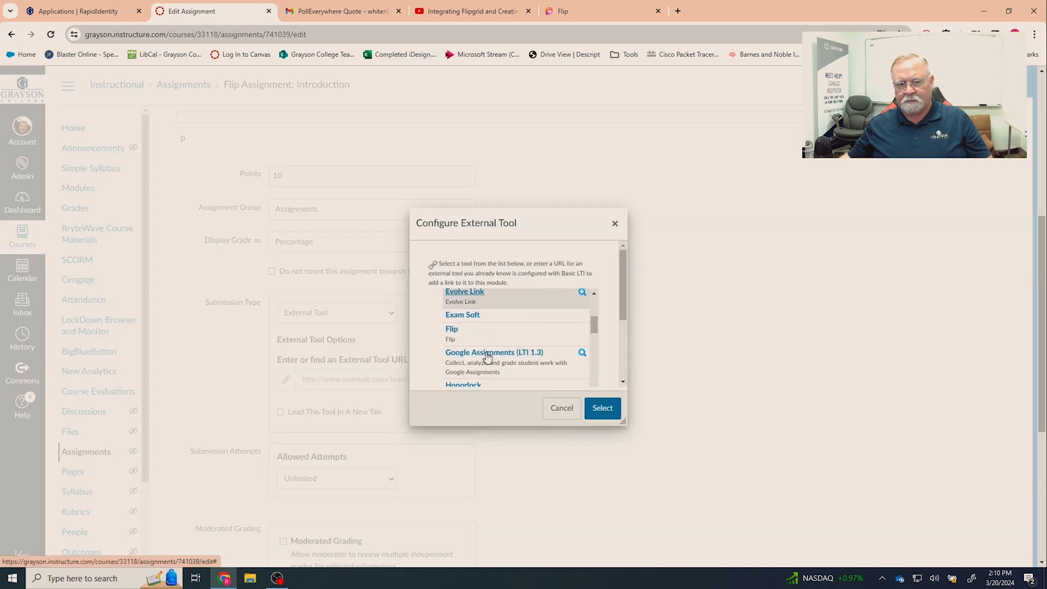
left_click(451, 330)
left_click(602, 409)
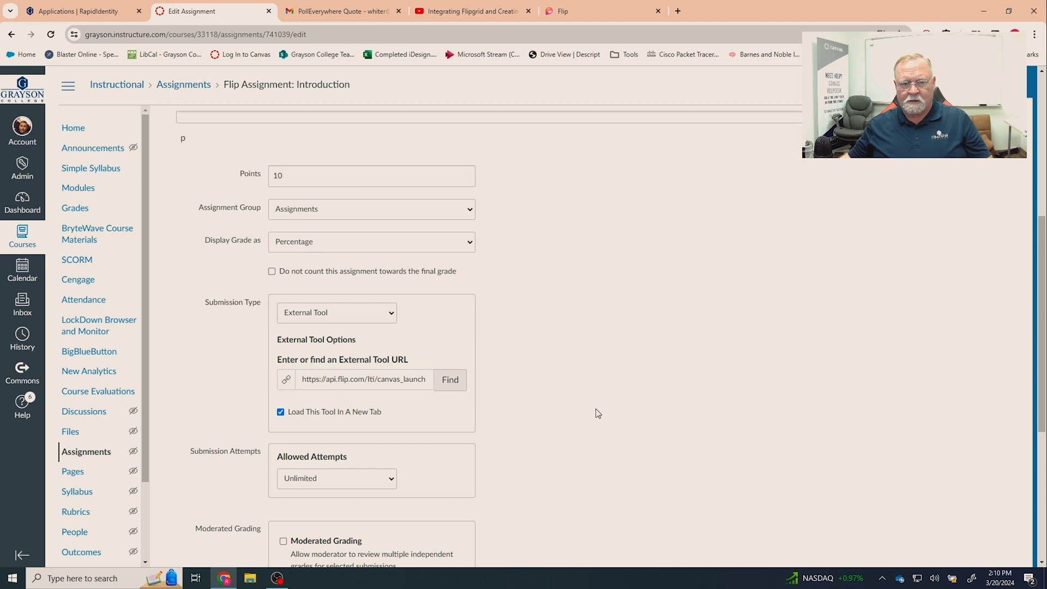
left_click(280, 413)
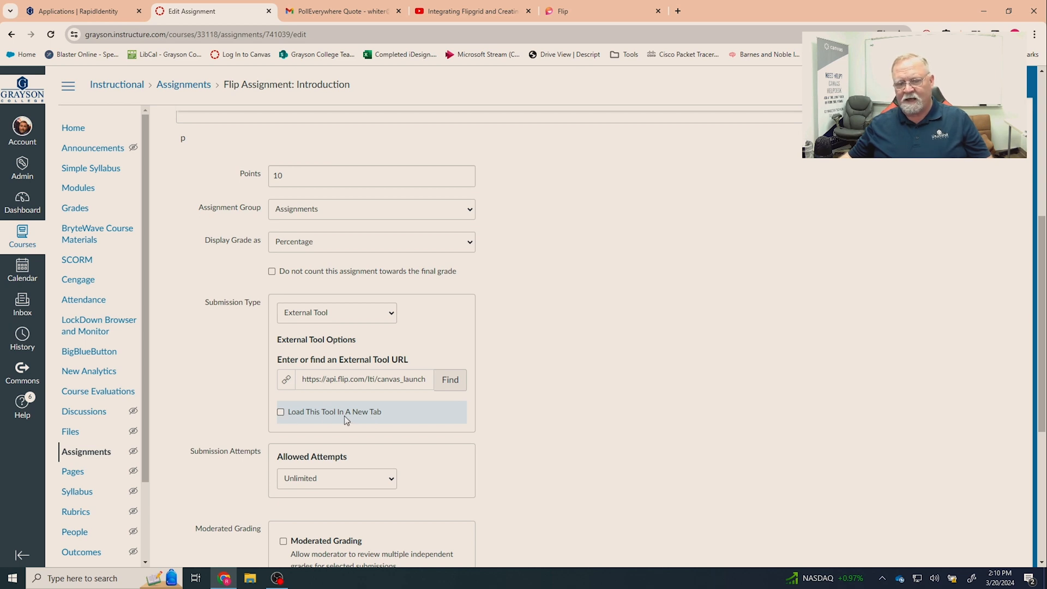
scroll(580, 416, "down", 5)
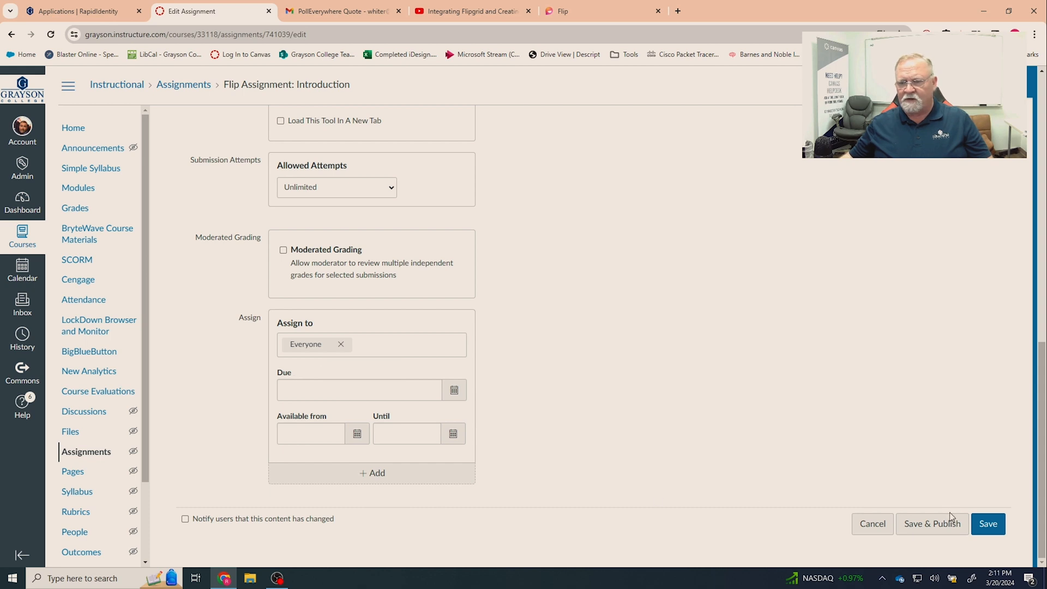
left_click(988, 524)
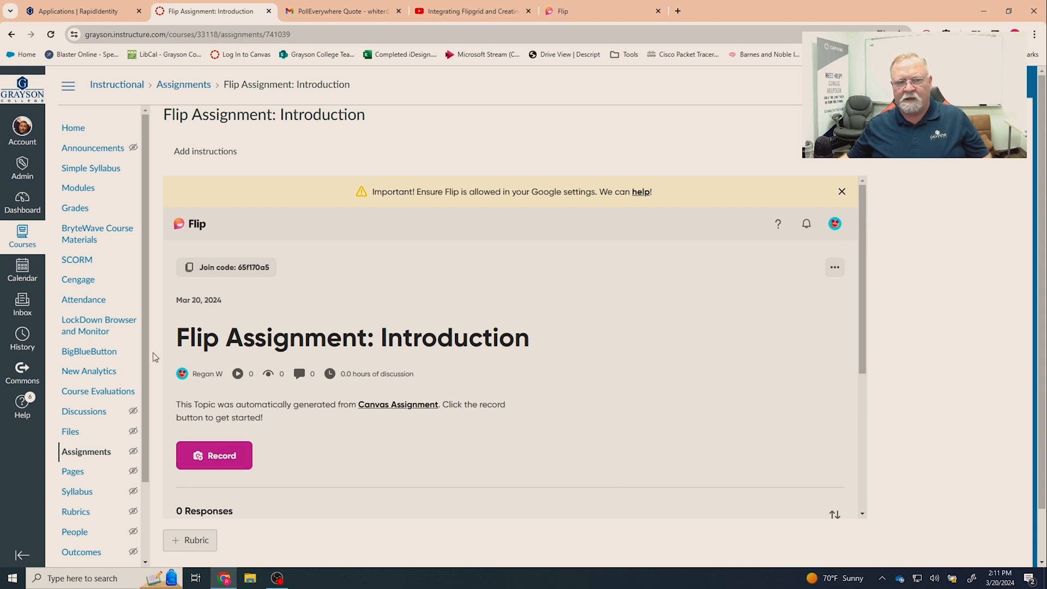
- In the course navigation settings, move Flip into the visible items between BigBlueButton and New Analytics, and save
left_click_drag(145, 330, 144, 403)
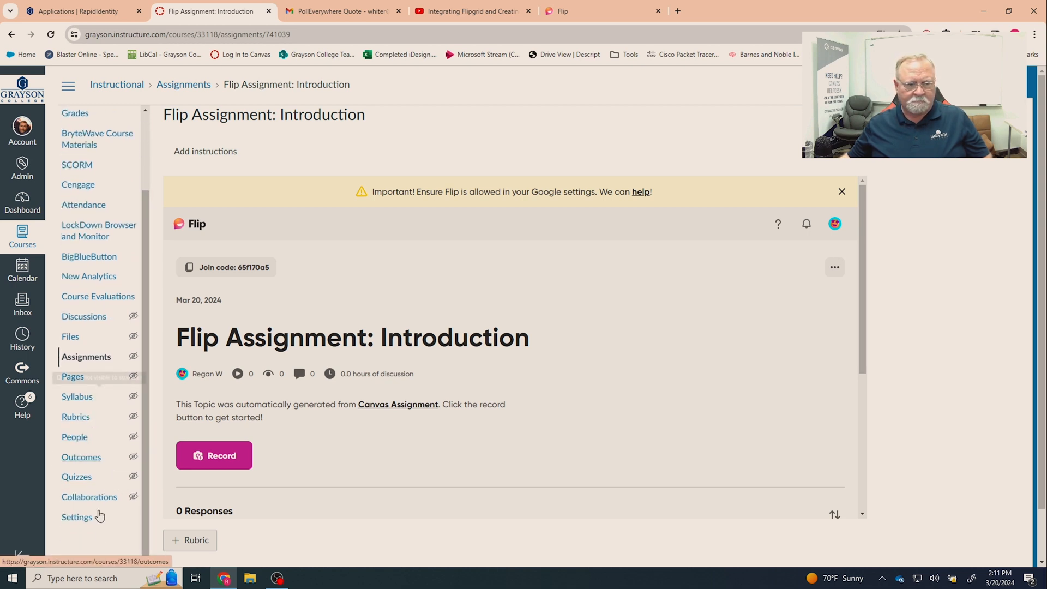
left_click(76, 518)
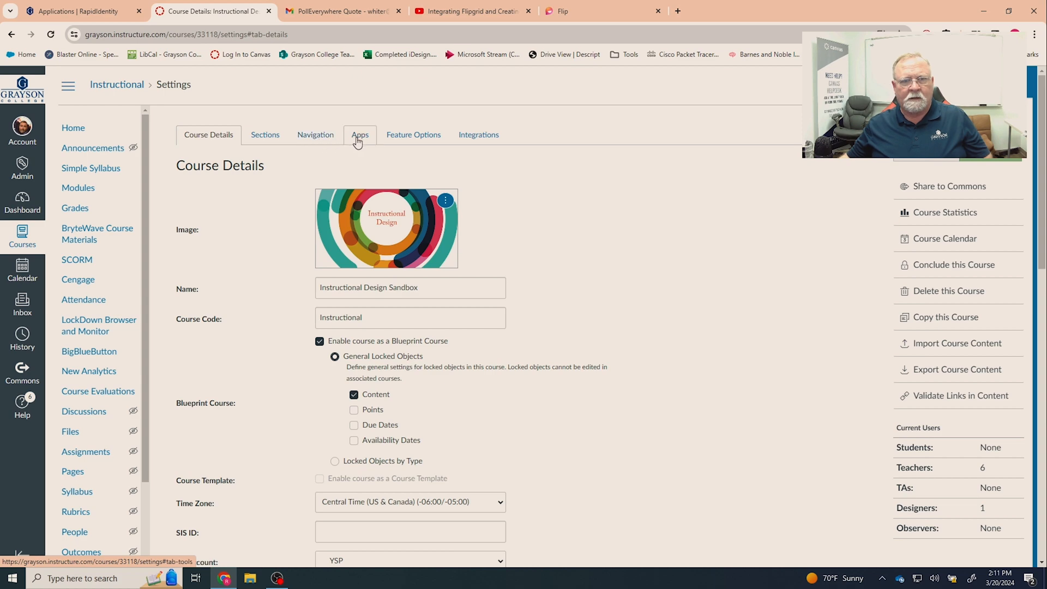
left_click(314, 136)
scroll(284, 374, "down", 2)
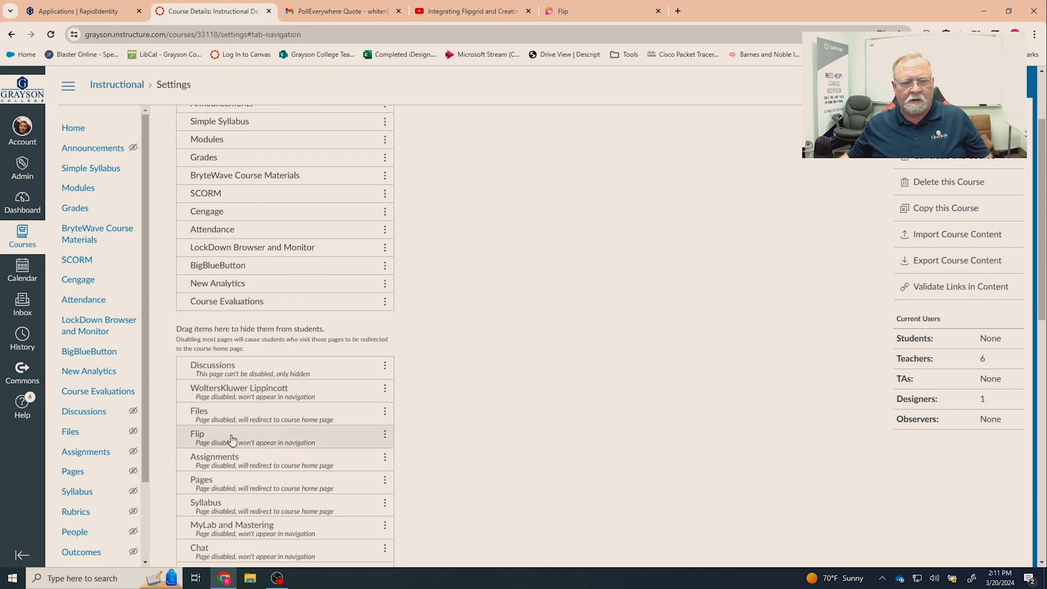
left_click_drag(234, 437, 258, 272)
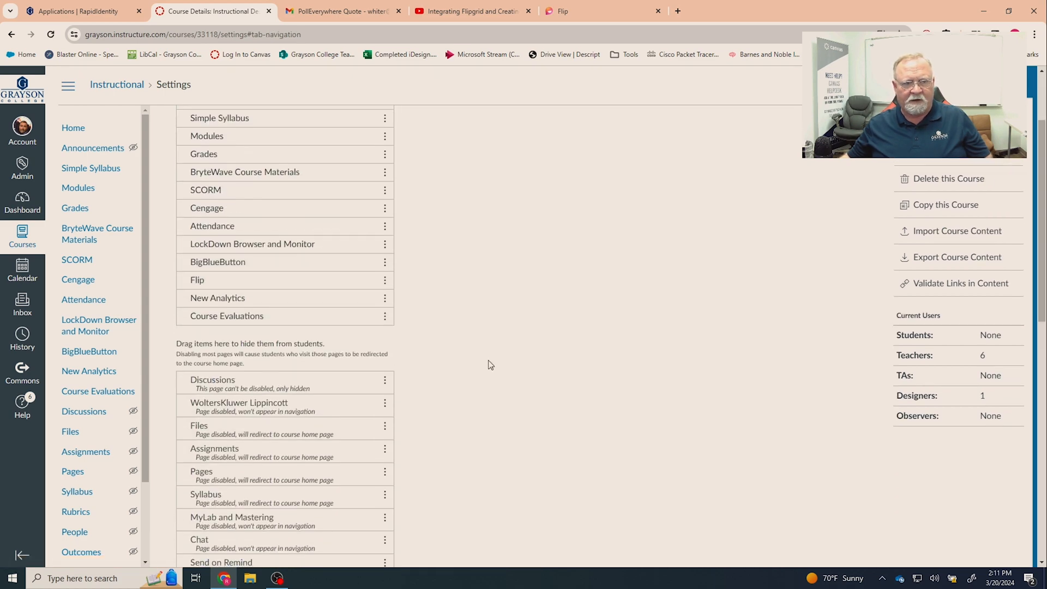
scroll(493, 376, "down", 10)
left_click(198, 526)
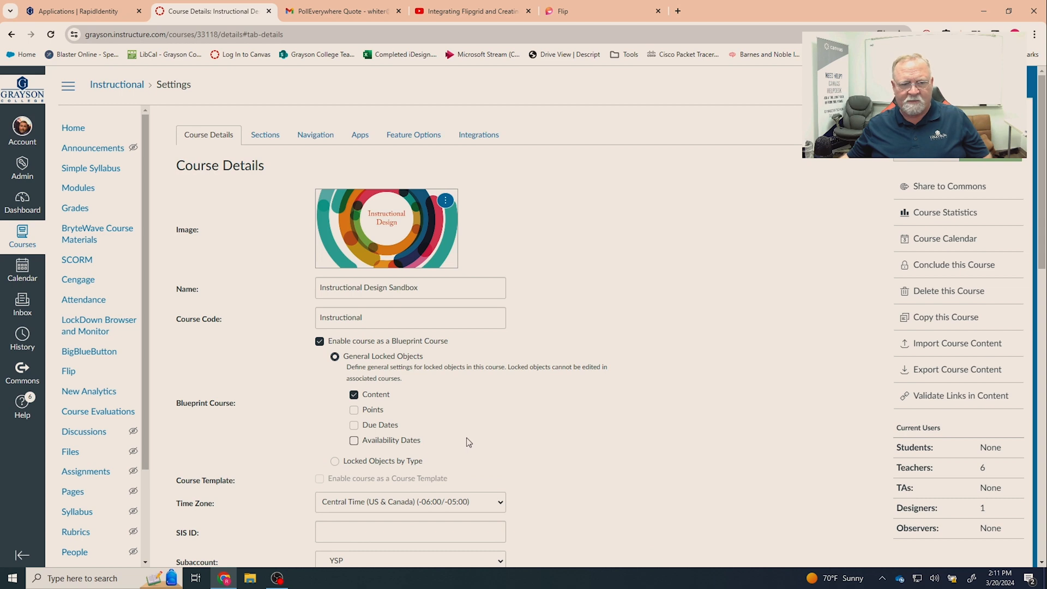
- Open Flip from the course navigation, check the "Flip Assignment: Introduction" topic's extra options, and open the topic for editing
scroll(120, 469, "down", 3)
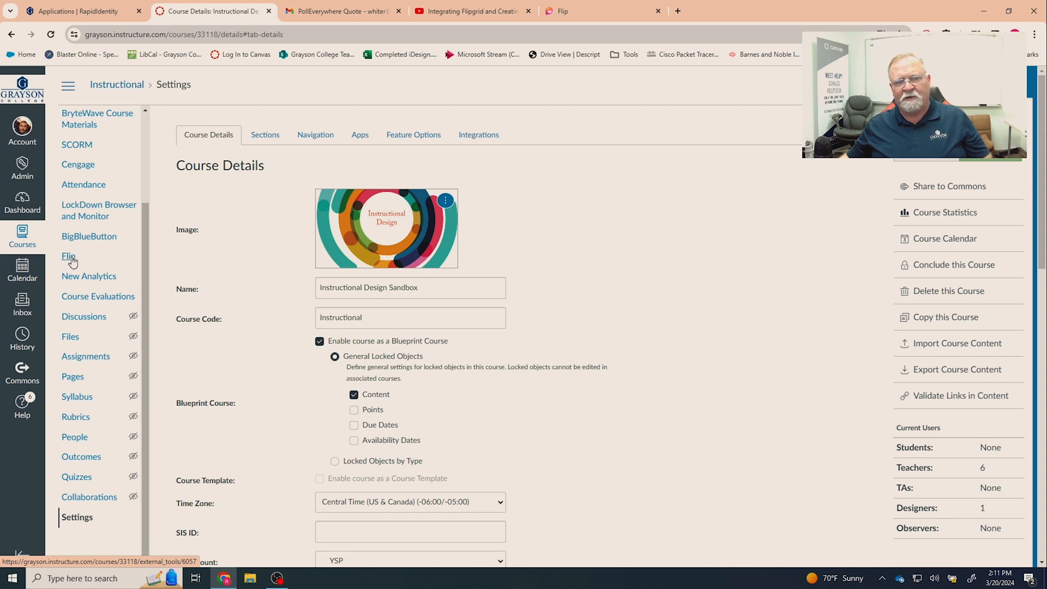
left_click(69, 256)
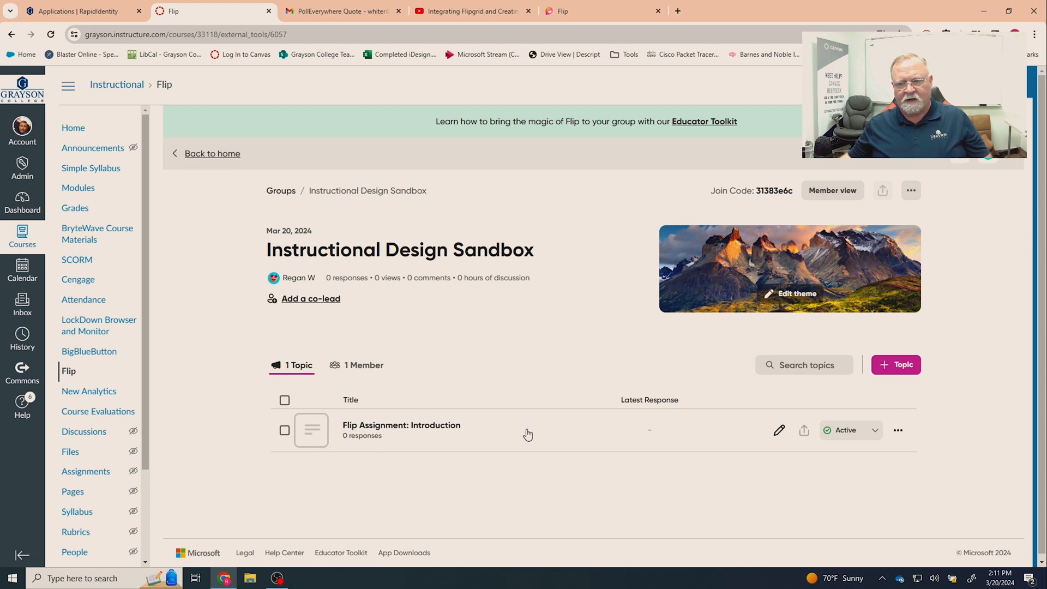
left_click(897, 433)
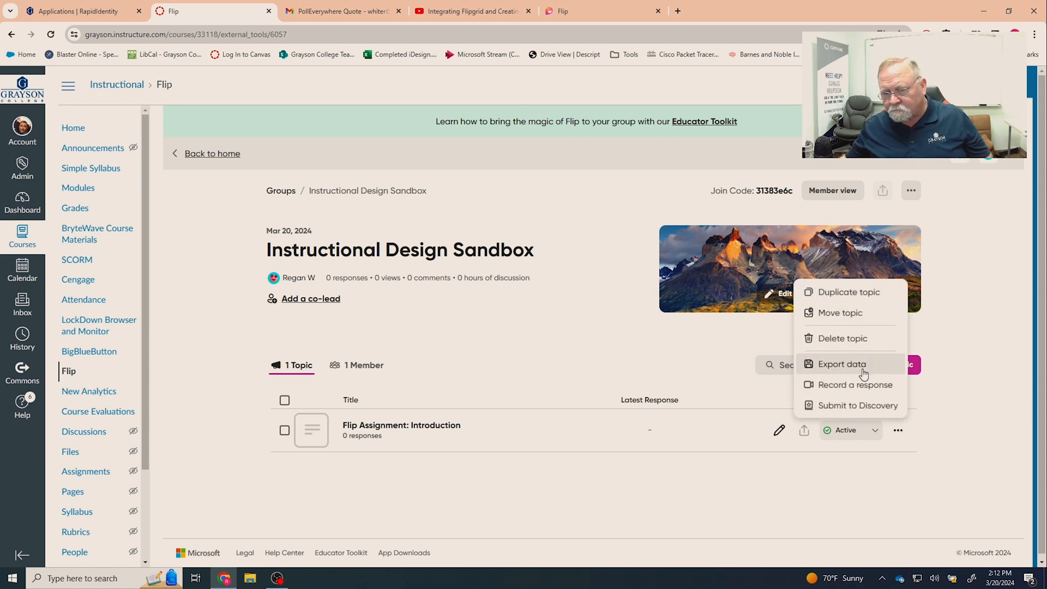
left_click(962, 421)
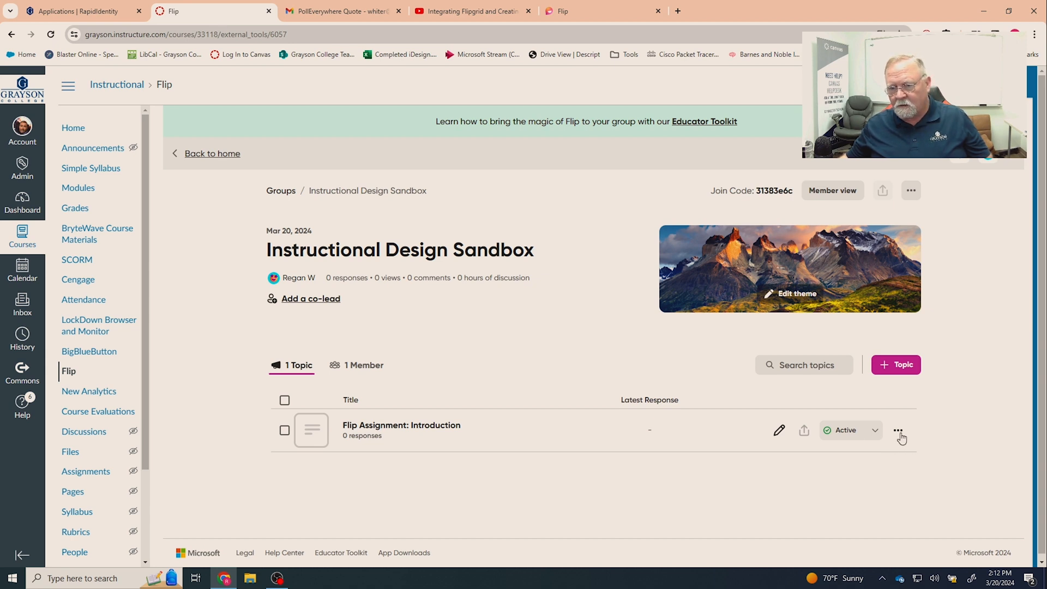
left_click(779, 430)
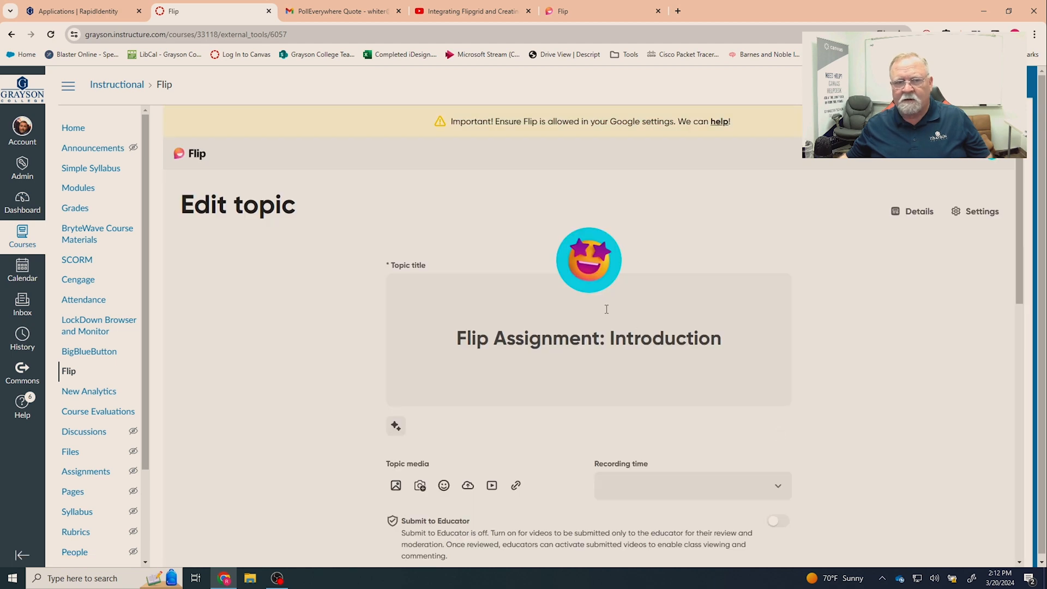
scroll(845, 329, "down", 2)
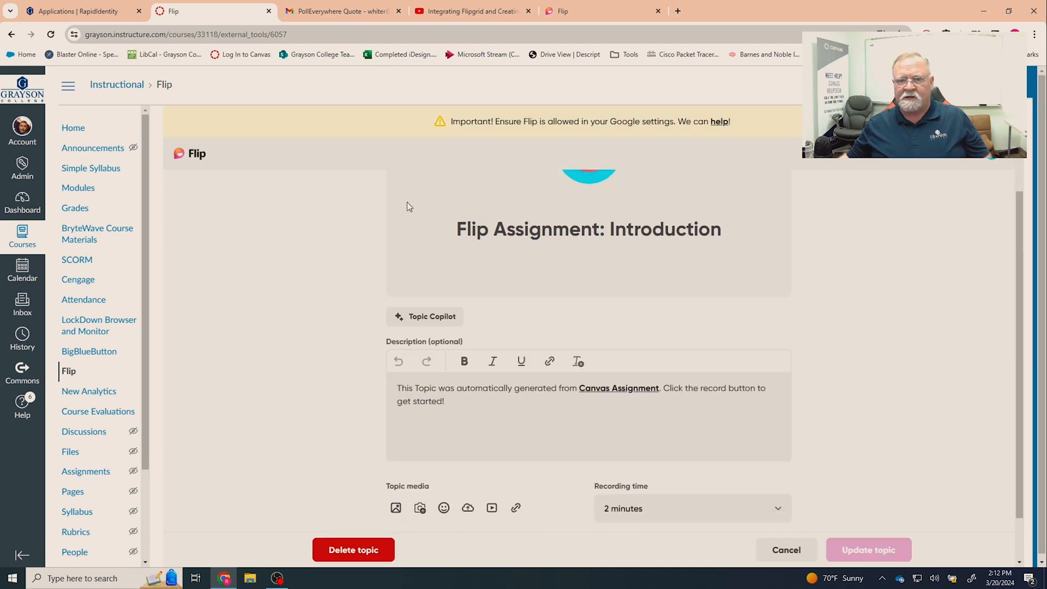
scroll(841, 327, "down", 1)
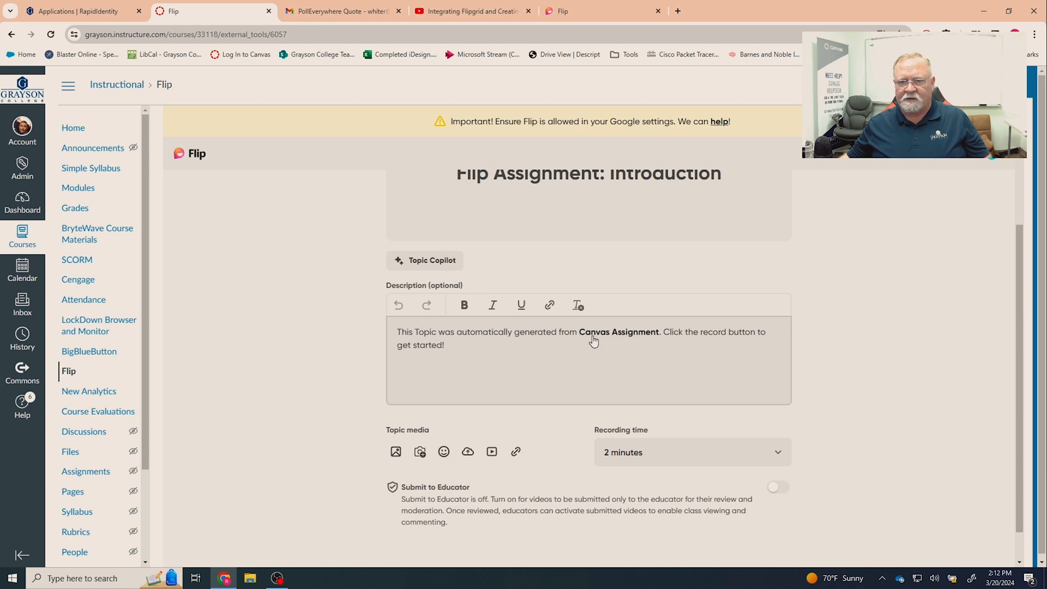
- Open the video recorder for the topic's media and check the available microphones without changing the device
left_click(420, 452)
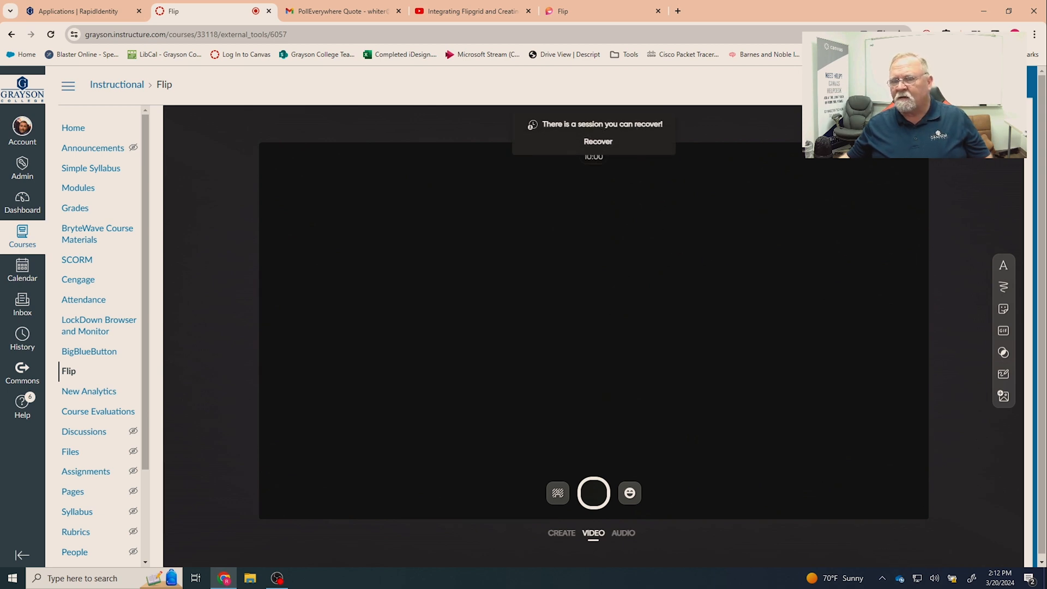
left_click(965, 124)
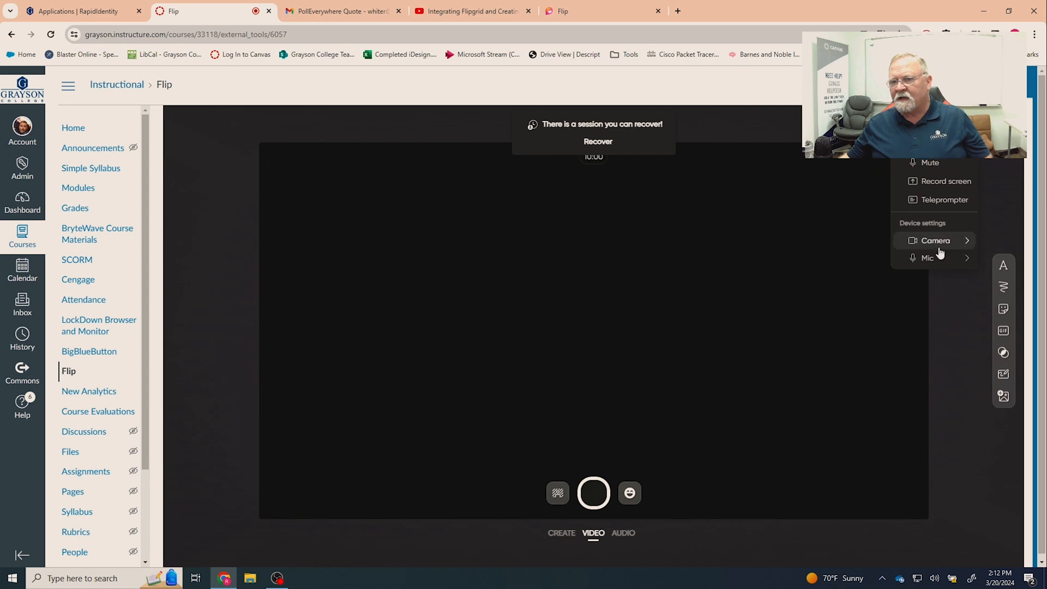
mouse_move(938, 246)
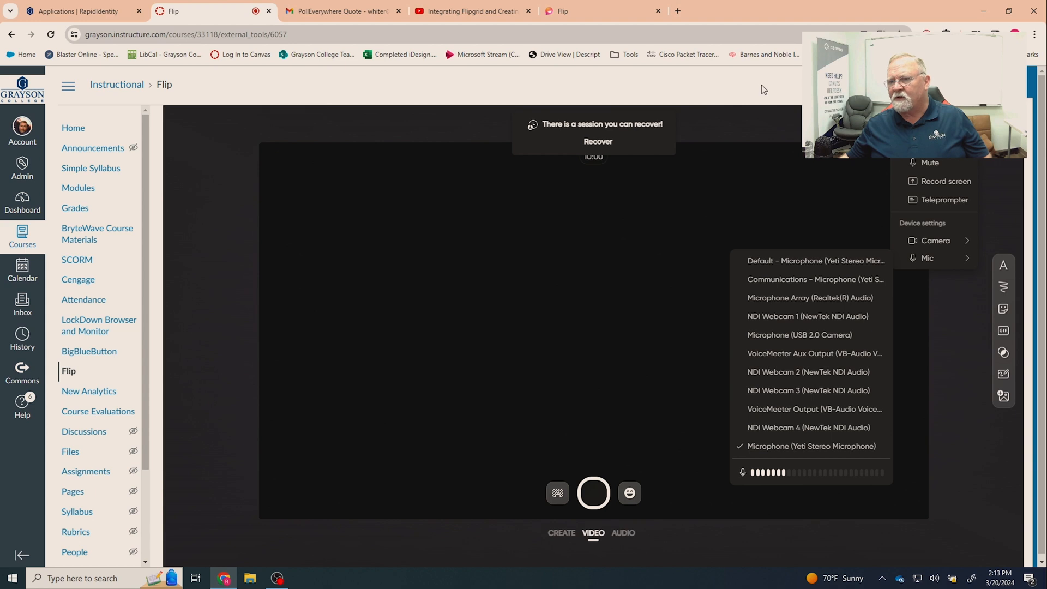
left_click(766, 122)
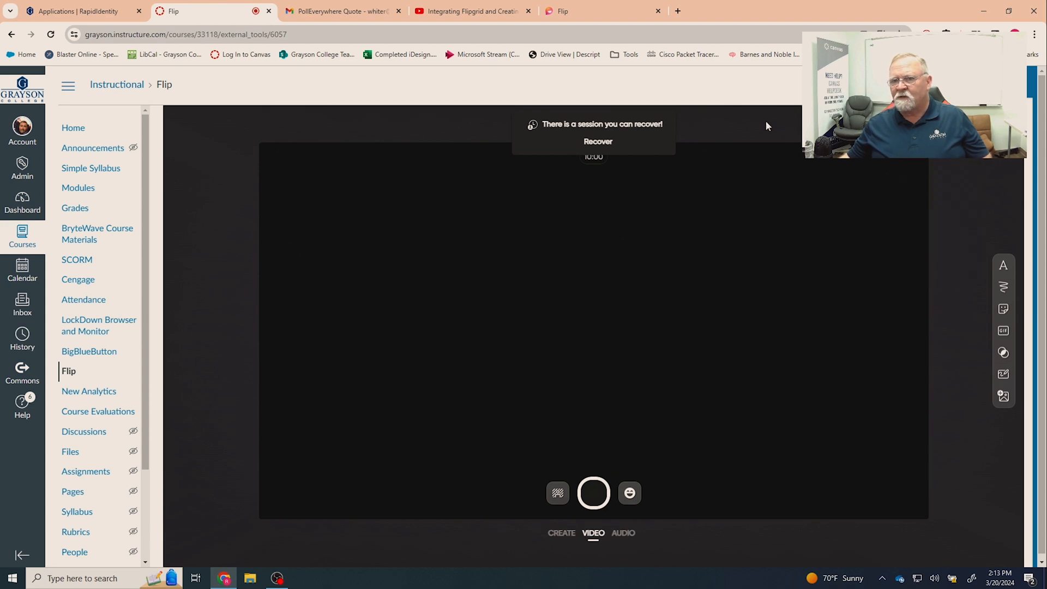
- Record a video clip of about 14 seconds for the topic and proceed to the clip editing stage
left_click(594, 494)
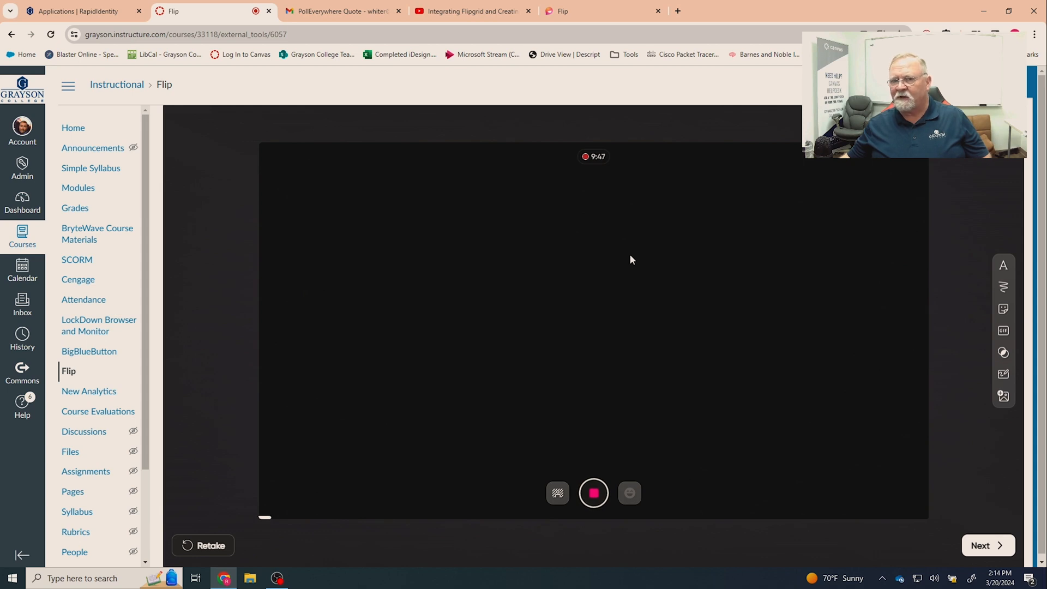
left_click(592, 493)
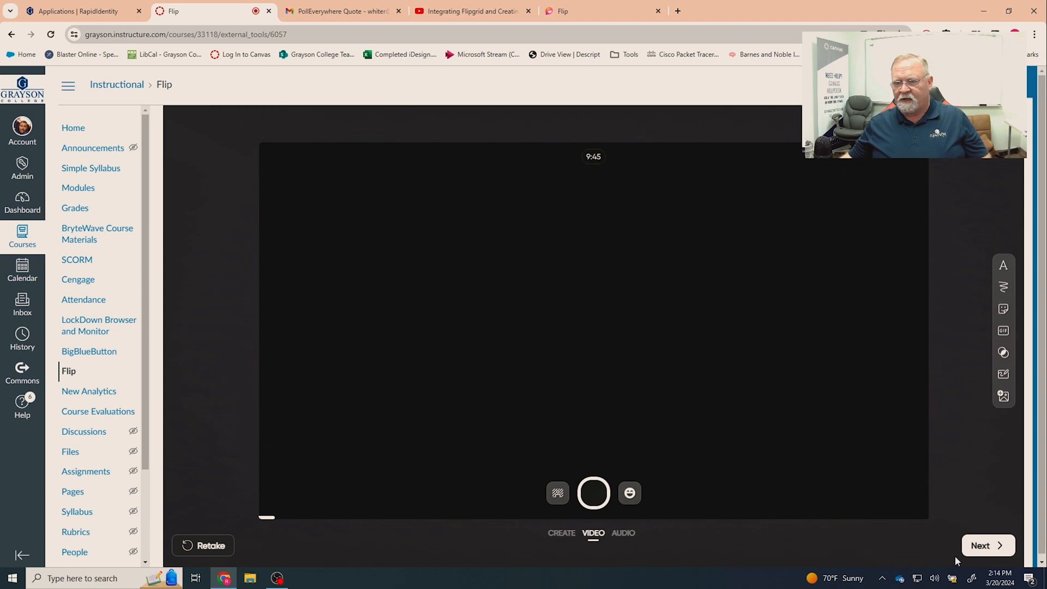
left_click(986, 546)
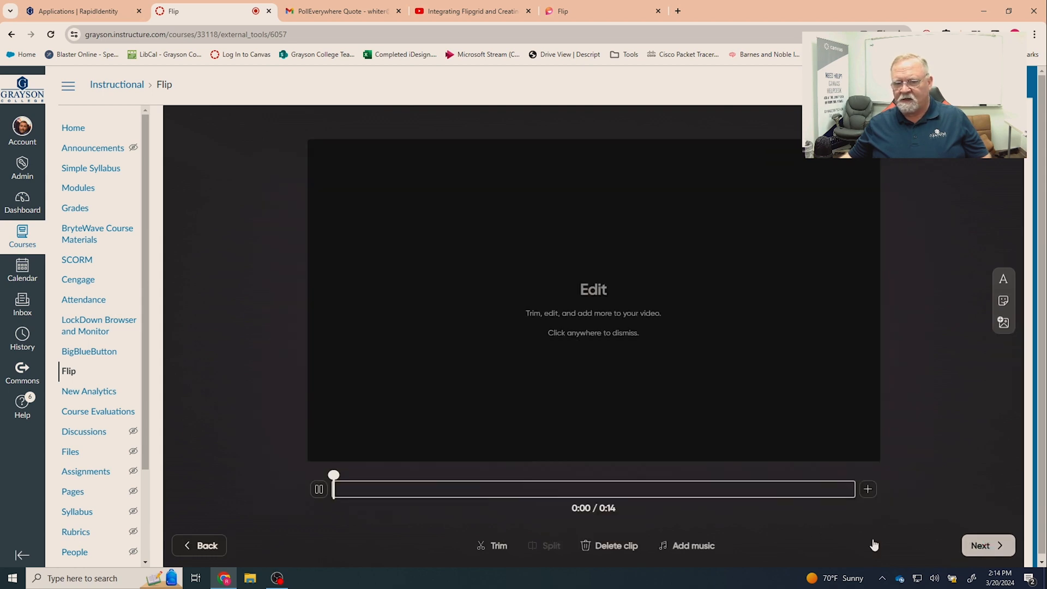
- Proceed from clip editing without trimming and upload Hector.png as the video's cover photo, confirming its default crop without effects
left_click(320, 489)
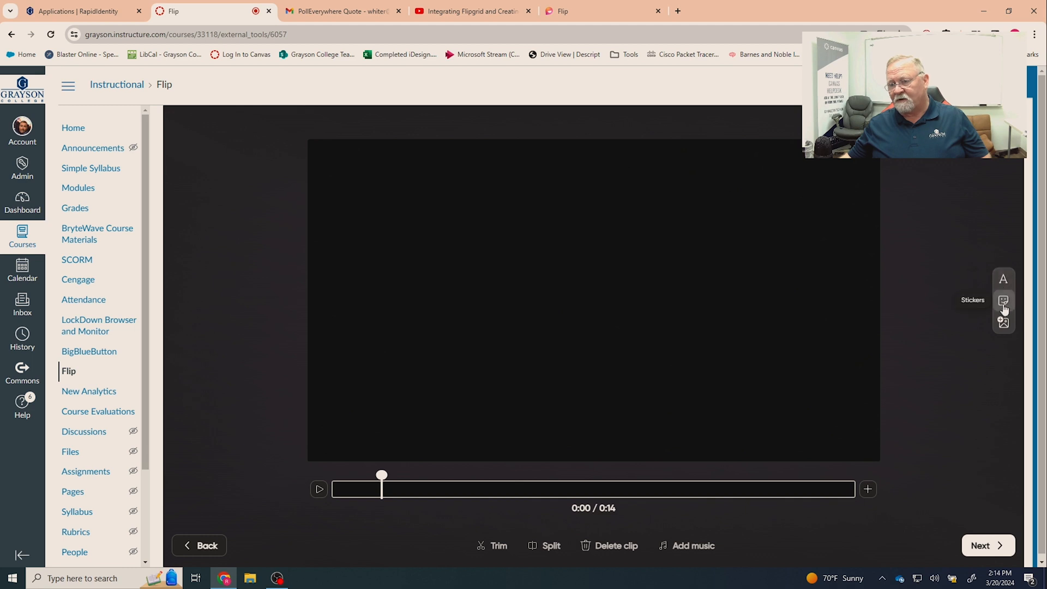
left_click(987, 545)
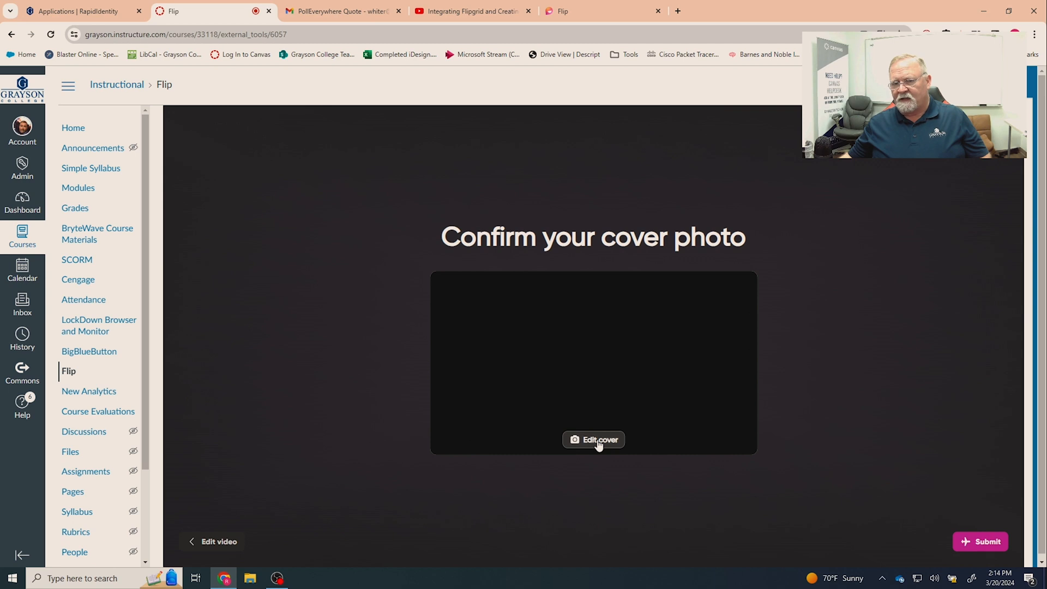
left_click(598, 441)
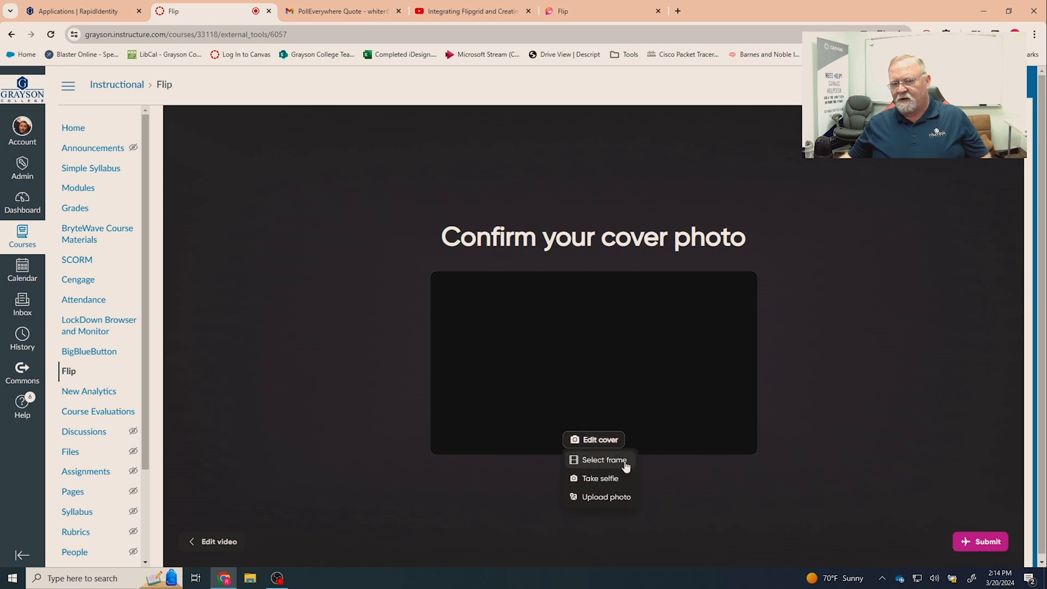
left_click(600, 497)
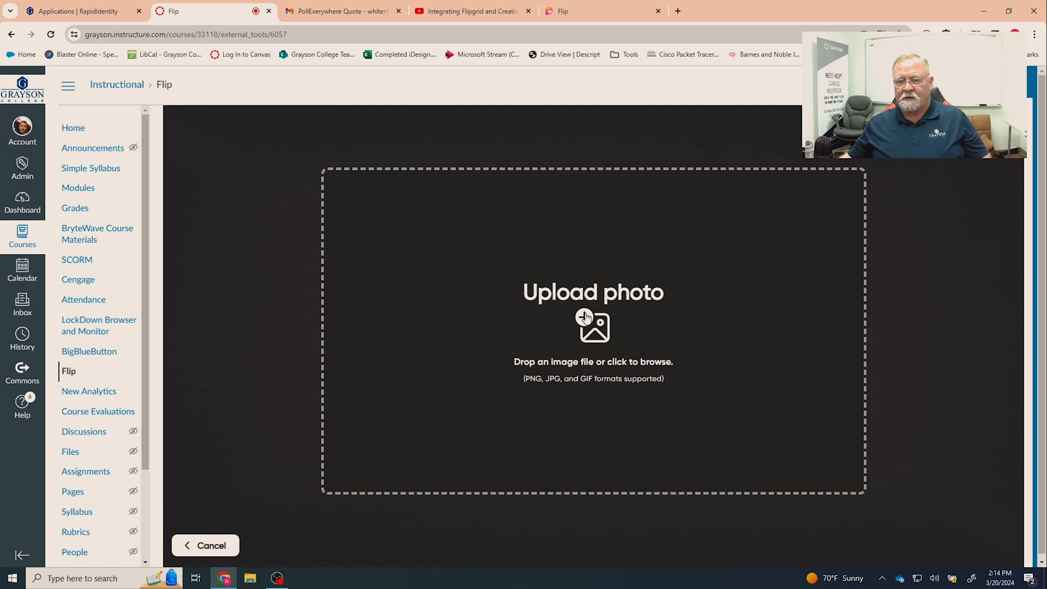
left_click(568, 323)
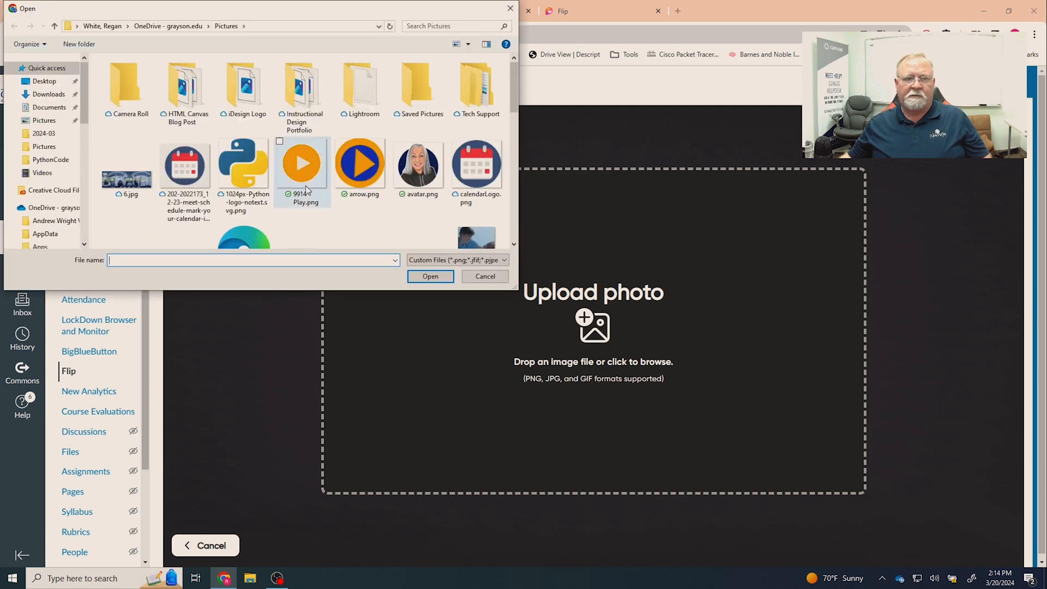
scroll(315, 188, "down", 5)
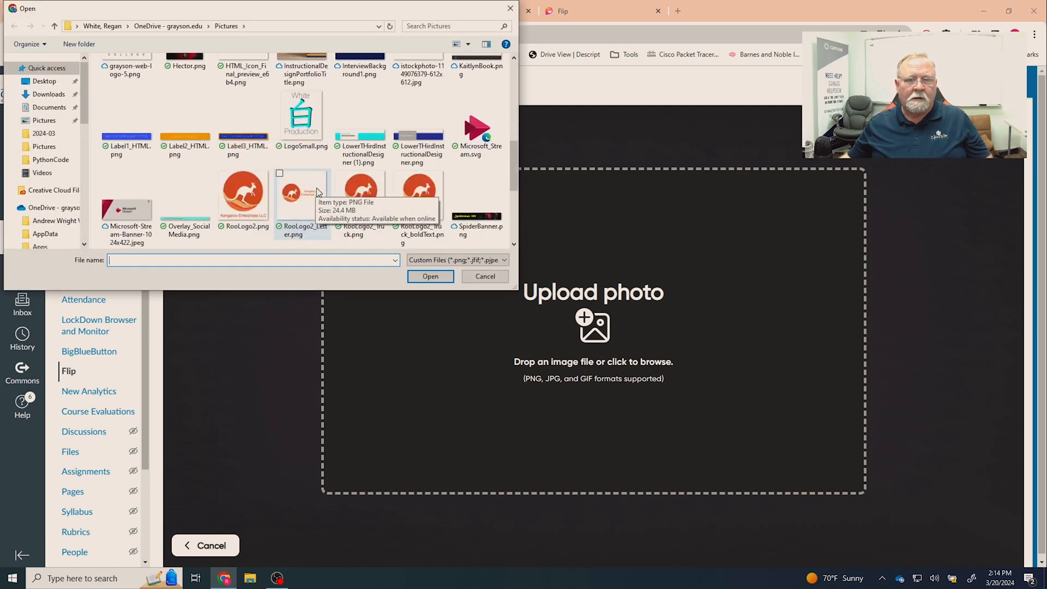
scroll(318, 192, "up", 3)
left_click(185, 169)
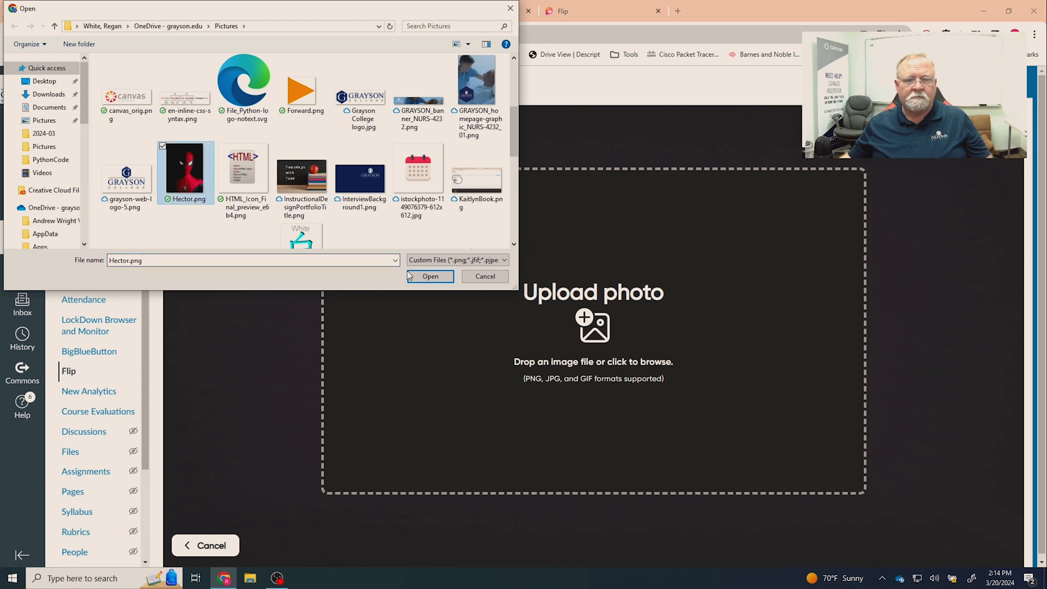
left_click(409, 276)
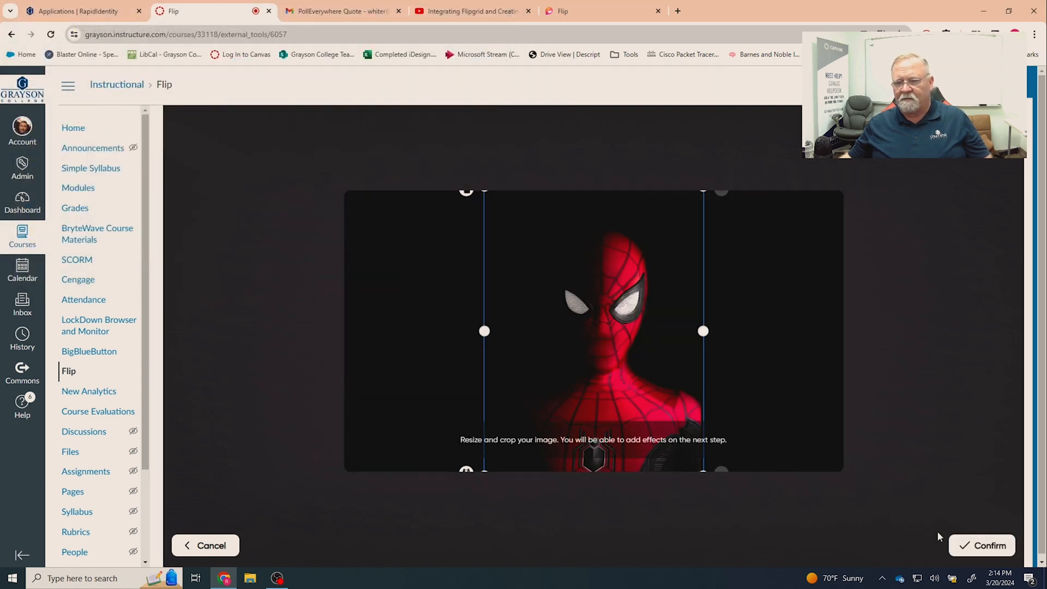
left_click(984, 547)
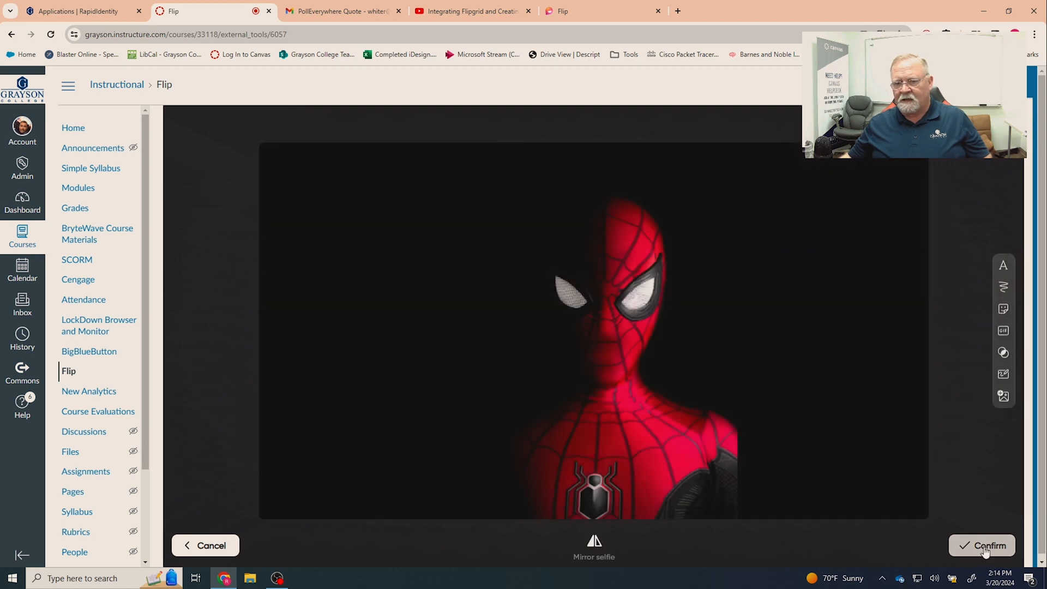
left_click(984, 548)
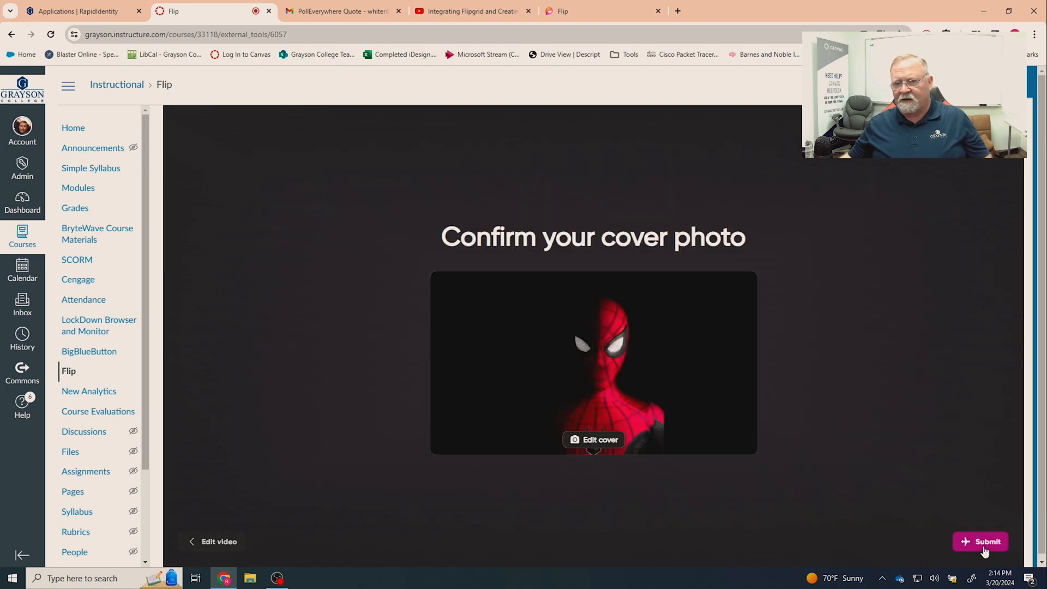
- Submit the recorded video as the topic's media and update the Flip topic
left_click(984, 549)
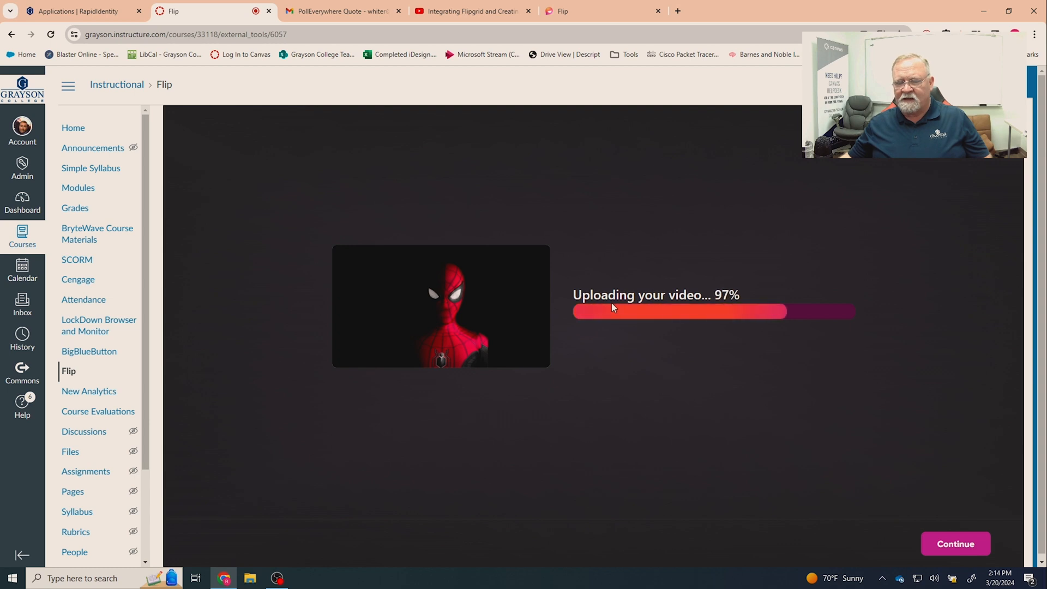
scroll(812, 381, "down", 2)
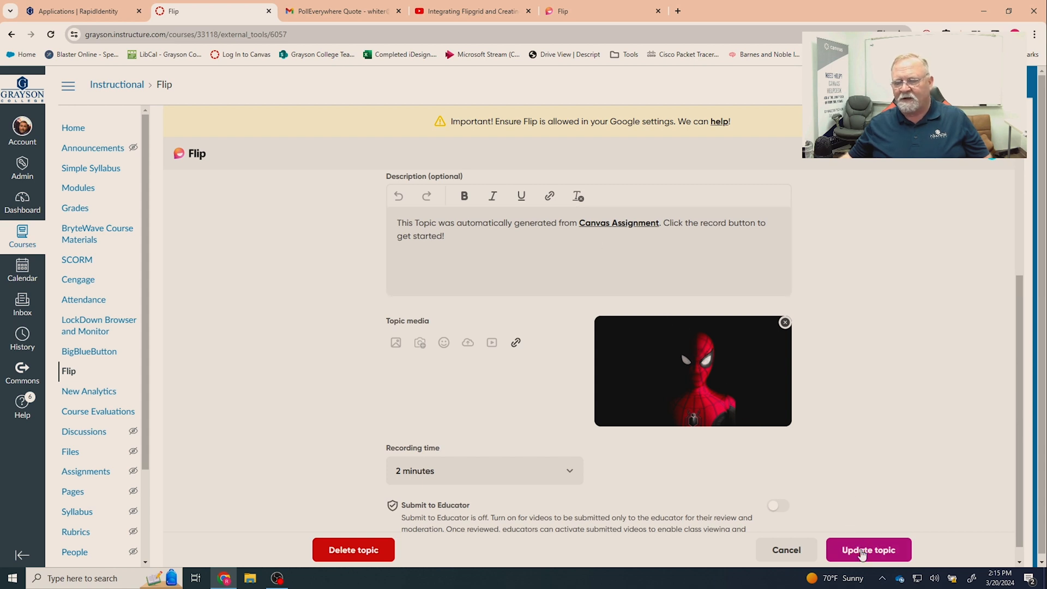
left_click(861, 551)
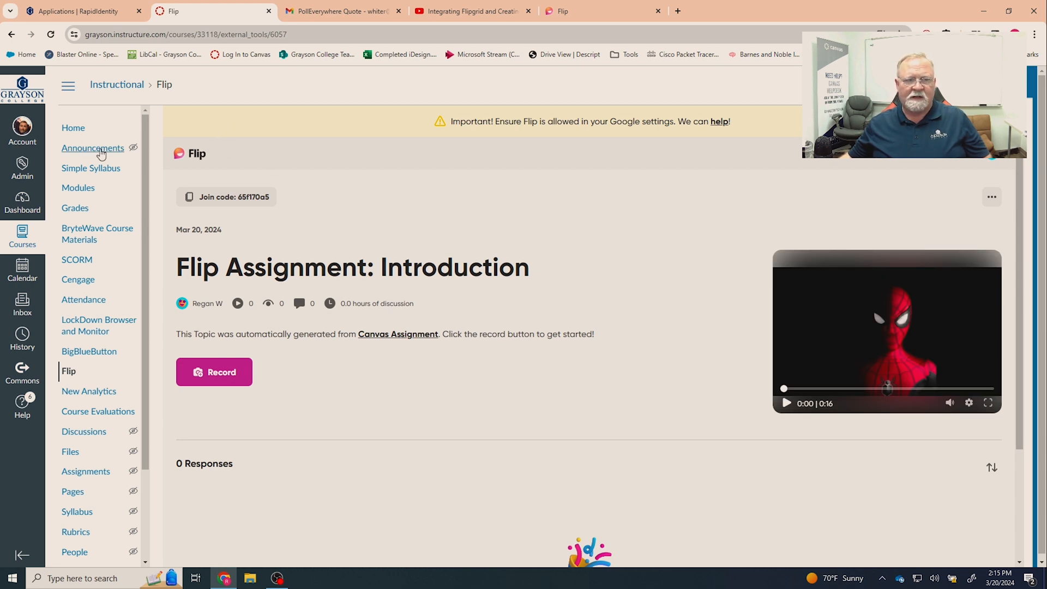
- Check the course home page in Student View, leave it, and move Flip to the hidden course navigation items below Discussions, saving the change
left_click(73, 130)
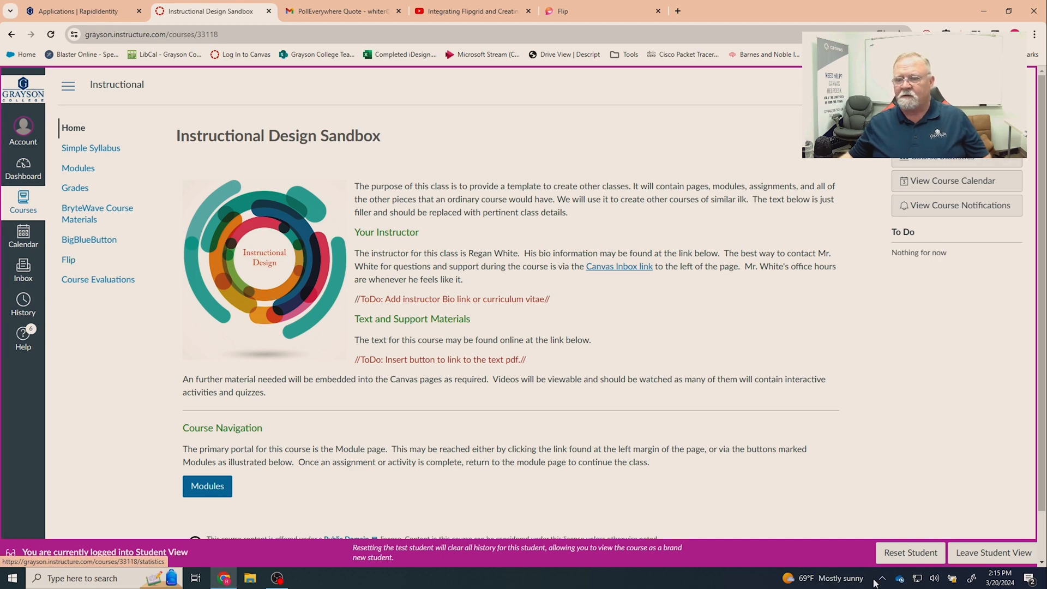
left_click(1018, 558)
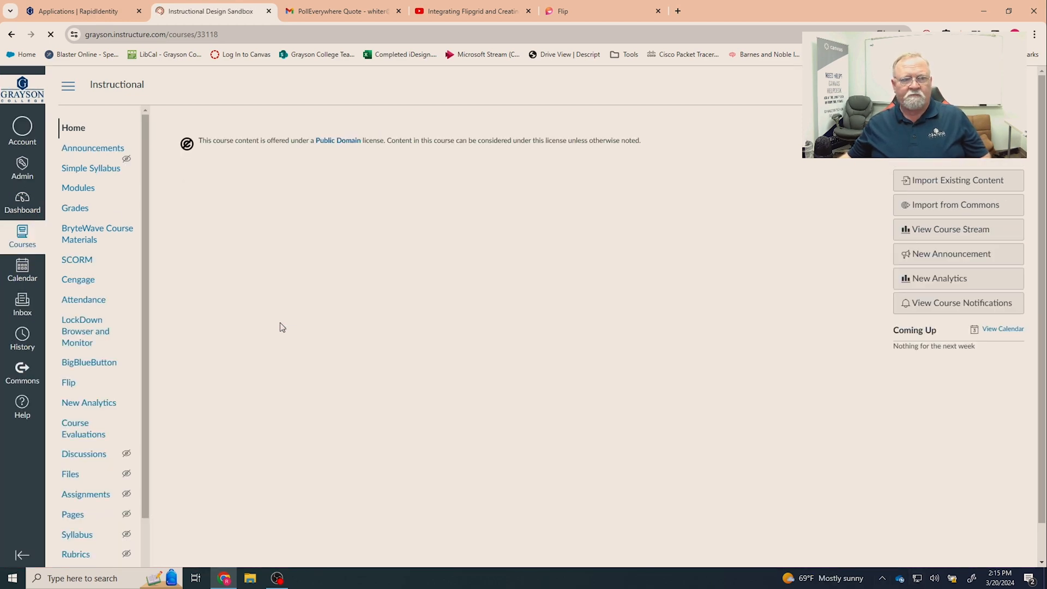
scroll(98, 425, "down", 3)
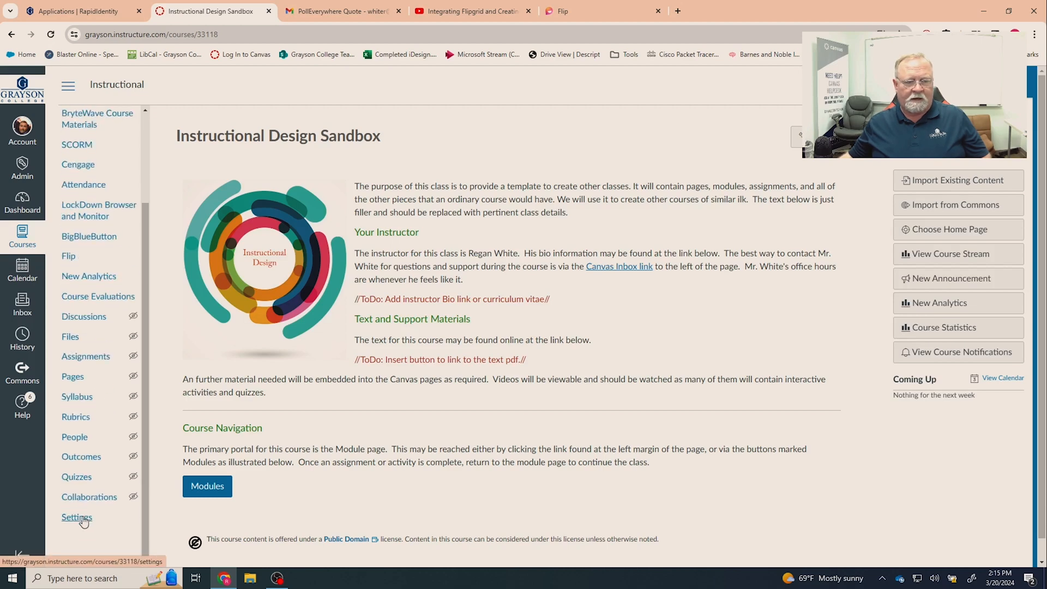
left_click(82, 517)
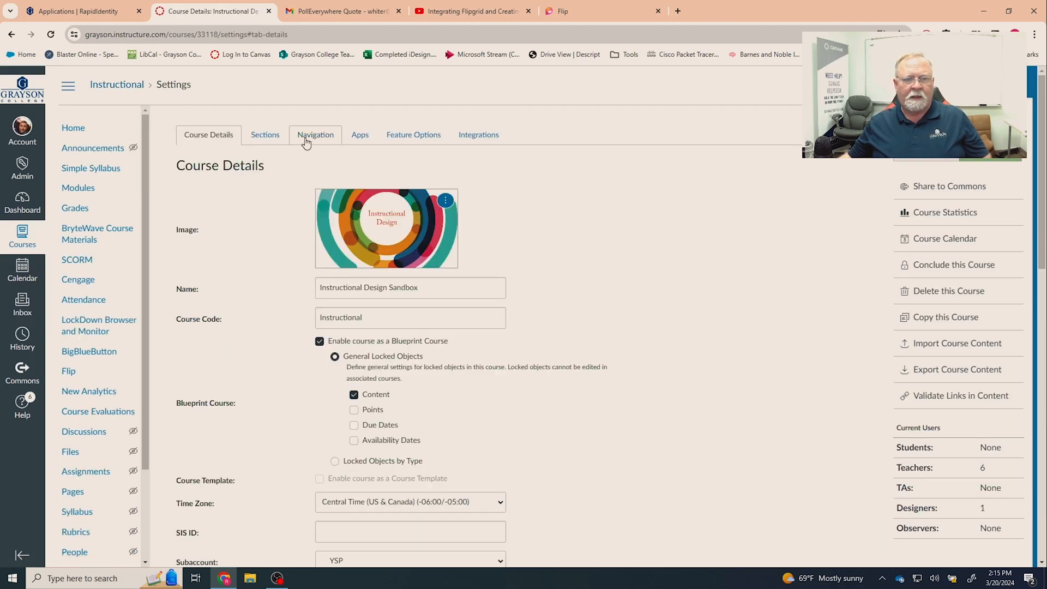
left_click(306, 141)
left_click_drag(200, 395, 212, 501)
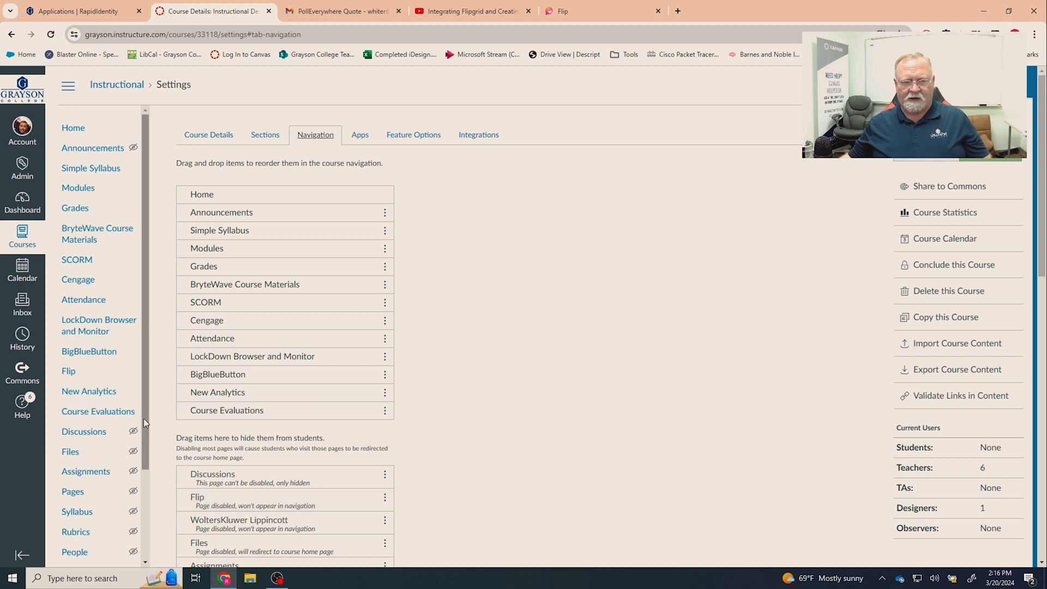
left_click_drag(145, 423, 147, 549)
scroll(483, 485, "down", 10)
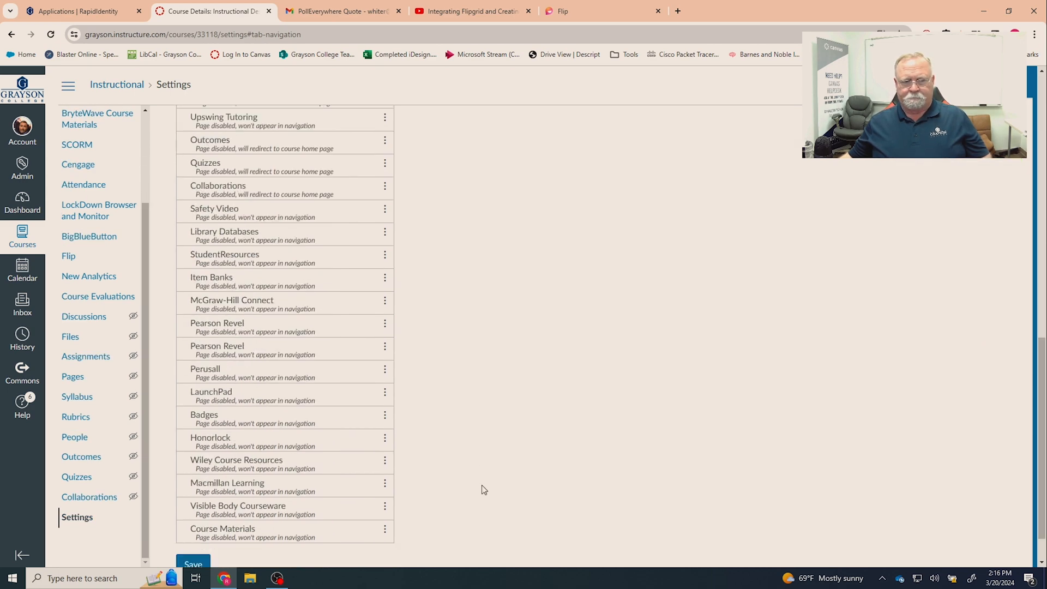
left_click(193, 525)
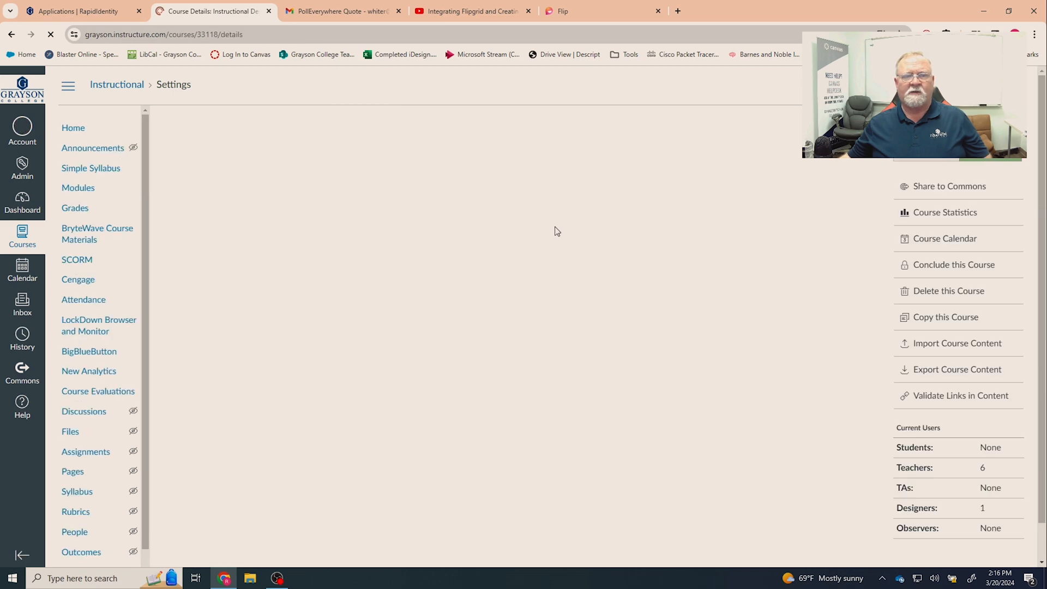
- Check in Student View whether the Flip assignment is listed among the course modules, and leave Student View
left_click(71, 129)
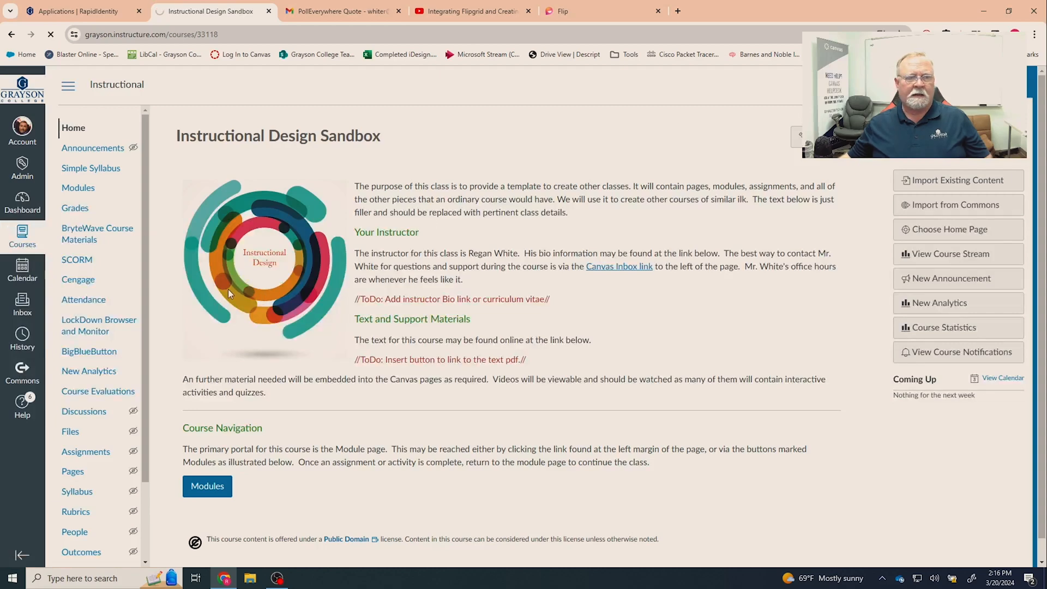
left_click(98, 171)
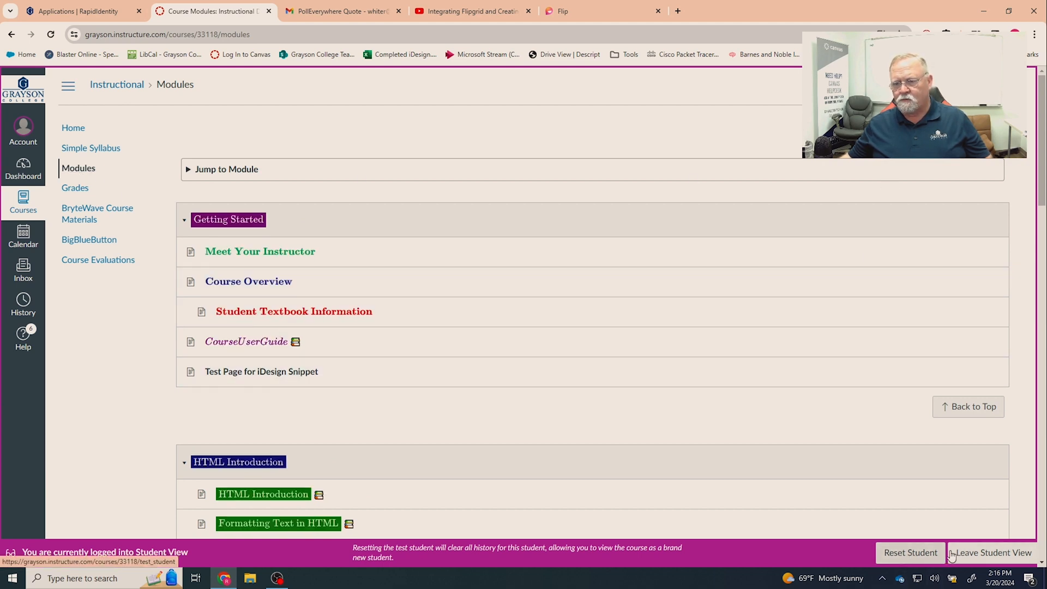
left_click(989, 552)
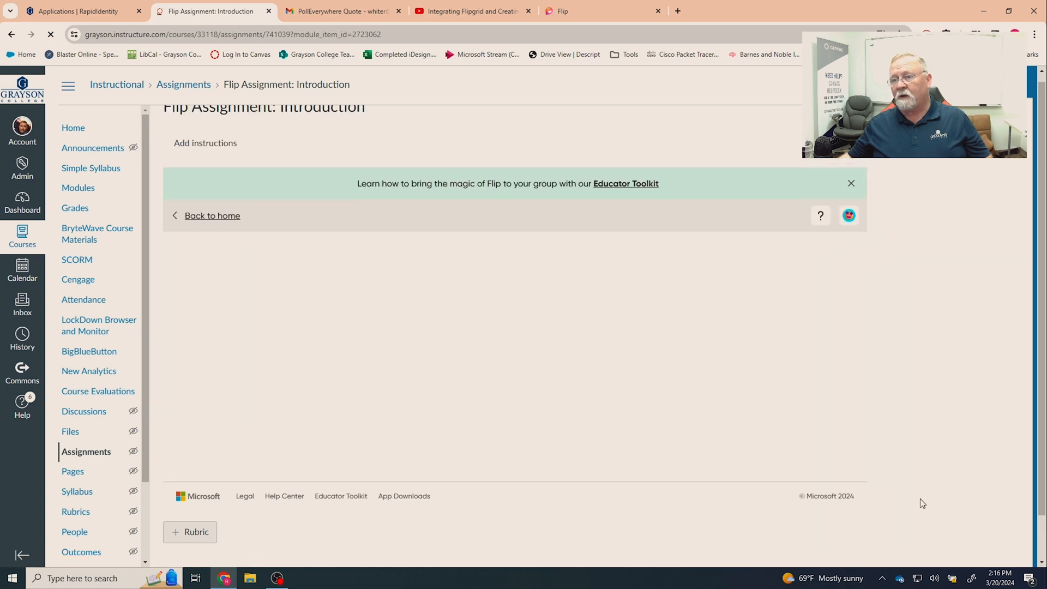
- Open the "Flip Assignment: Introduction" assignment for editing, keep its existing settings, and save and publish it
scroll(914, 504, "down", 1)
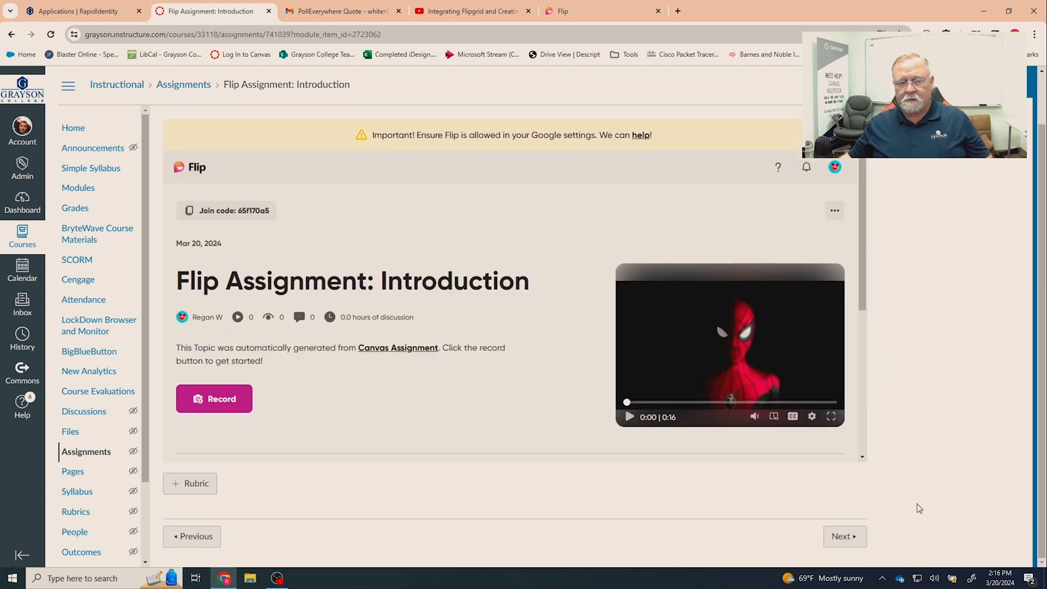
scroll(919, 508, "up", 1)
left_click(954, 116)
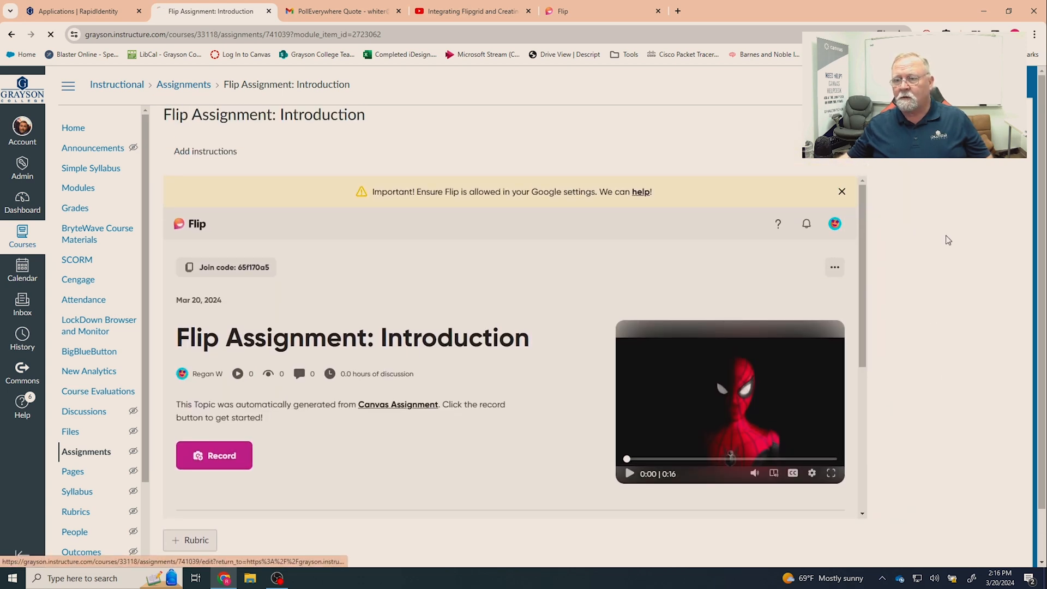
scroll(902, 517, "down", 7)
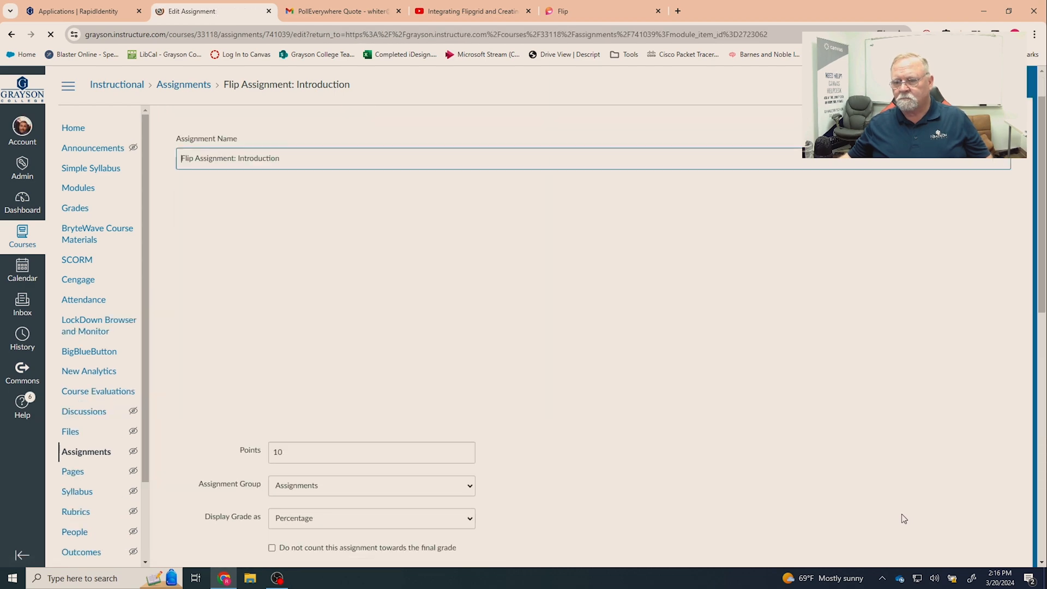
left_click(938, 524)
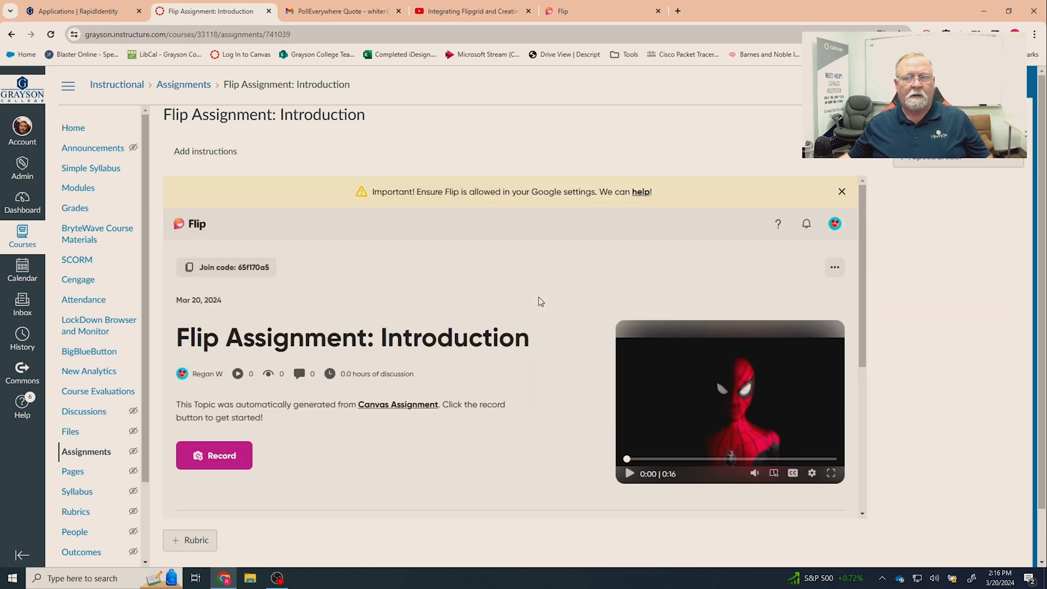
- Enter Student View from the course home page and open "Flip Assignment: Introduction" in the Getting Started module
left_click(78, 134)
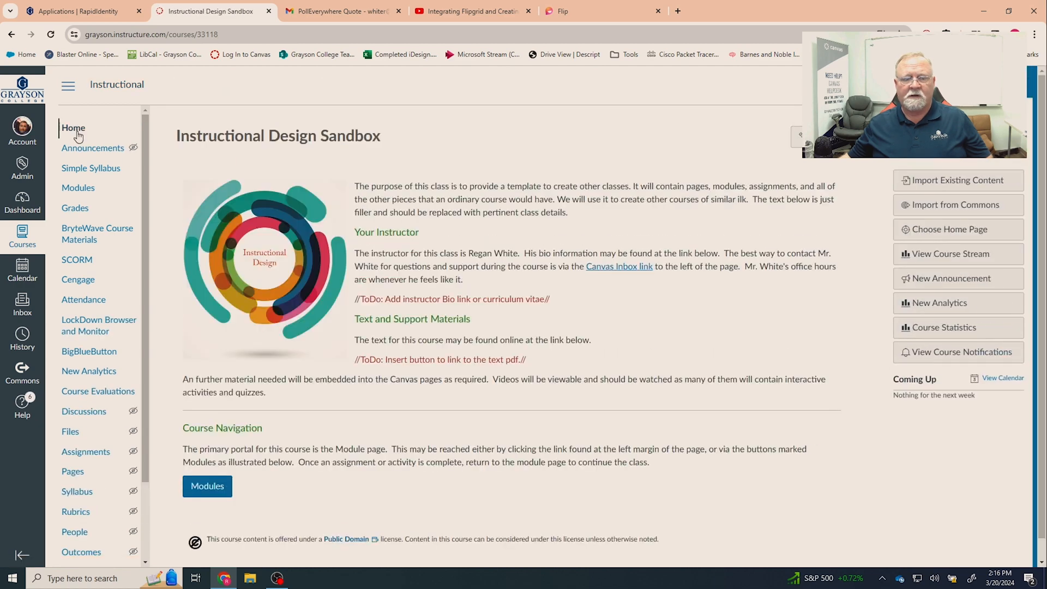
left_click(826, 136)
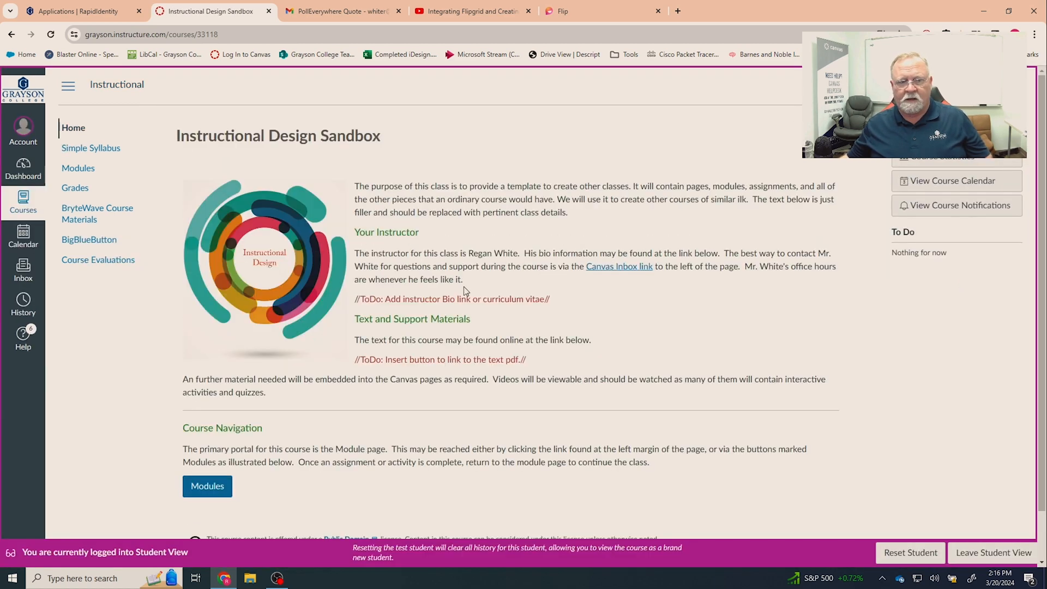
left_click(81, 172)
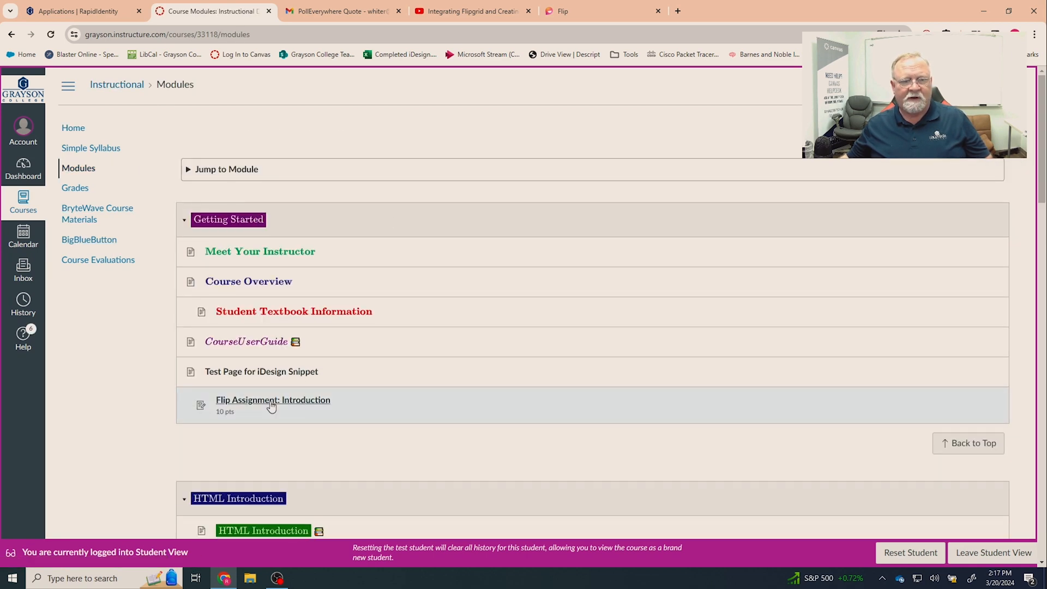
left_click(261, 403)
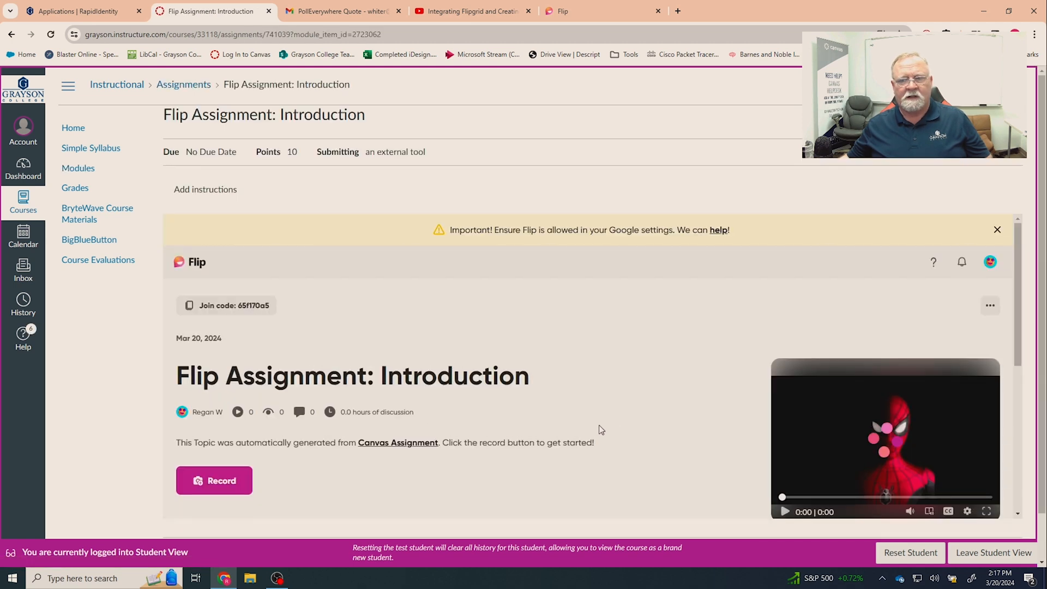
- Review the Flip topic as a student, playing about four seconds of the instructor video before pausing and checking the responses area
scroll(620, 420, "down", 3)
scroll(619, 421, "up", 2)
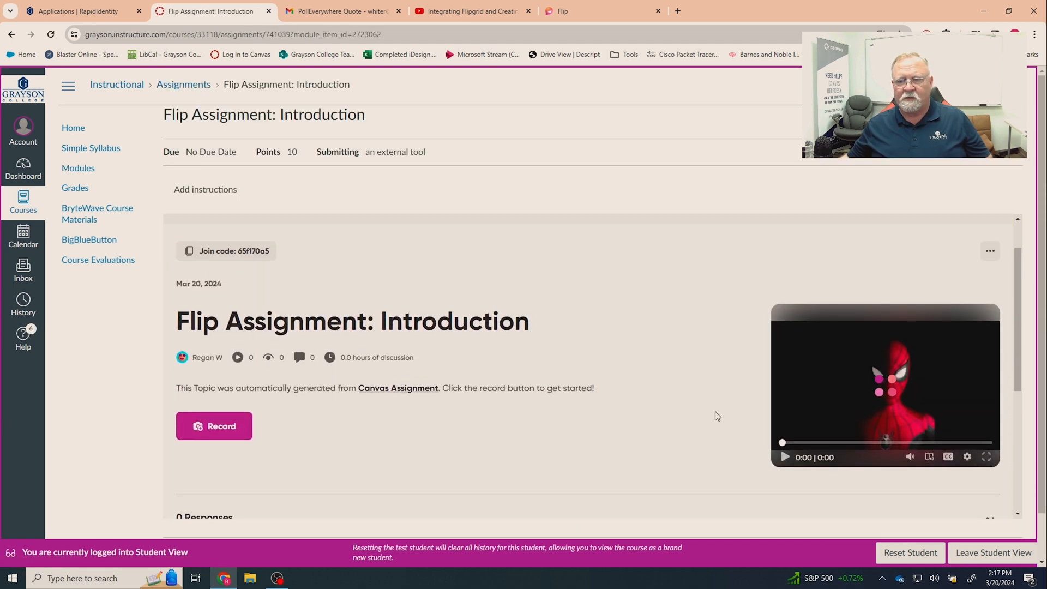
left_click(785, 458)
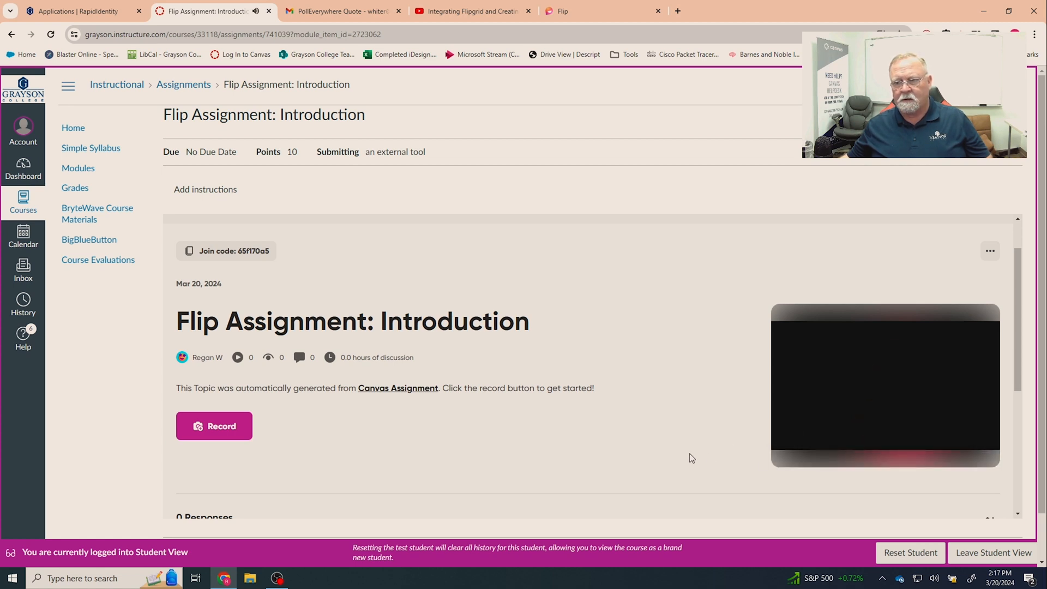
mouse_move(805, 414)
left_click(783, 458)
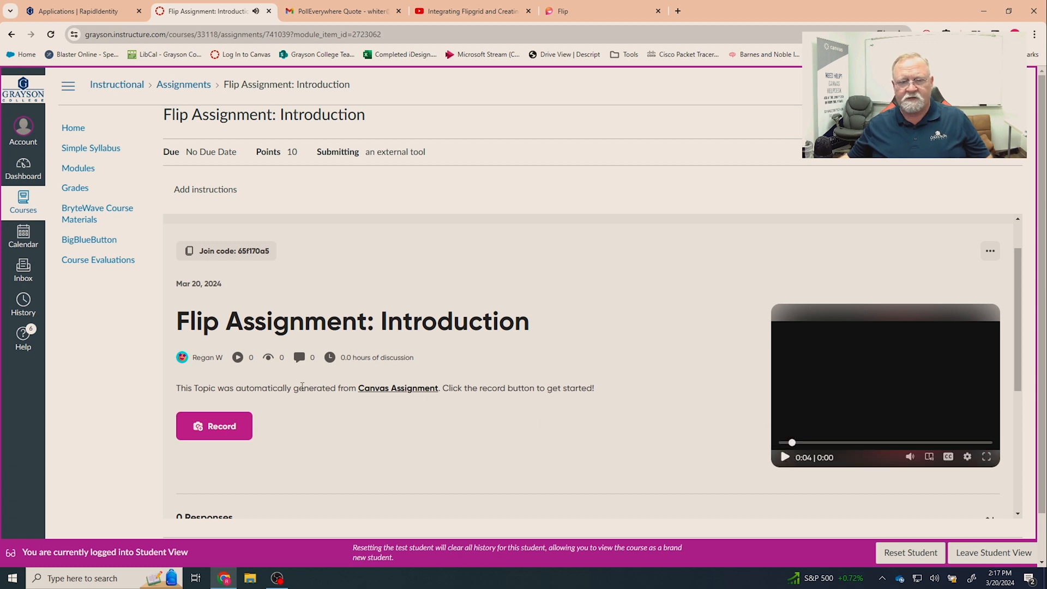
scroll(371, 430, "down", 1)
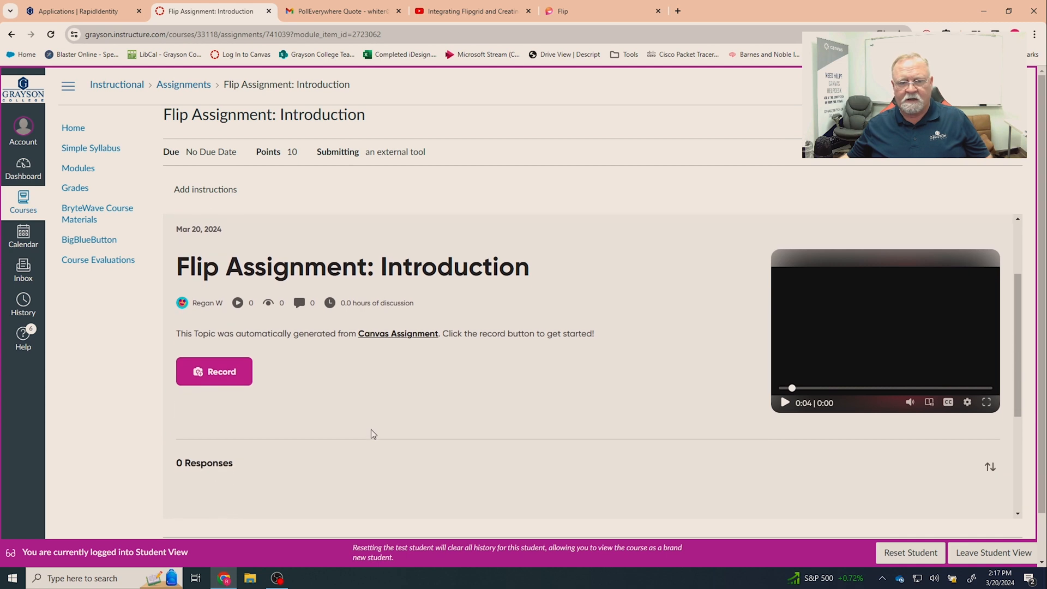
- Record a video response of about 11 seconds to the Flip topic and post it without a caption or link
left_click(210, 373)
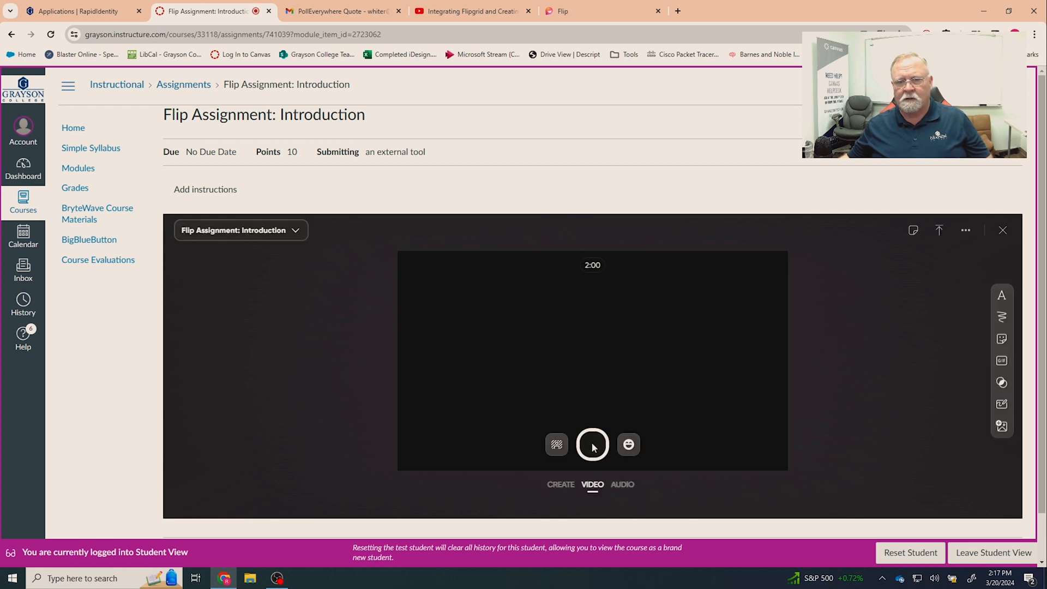
left_click(592, 444)
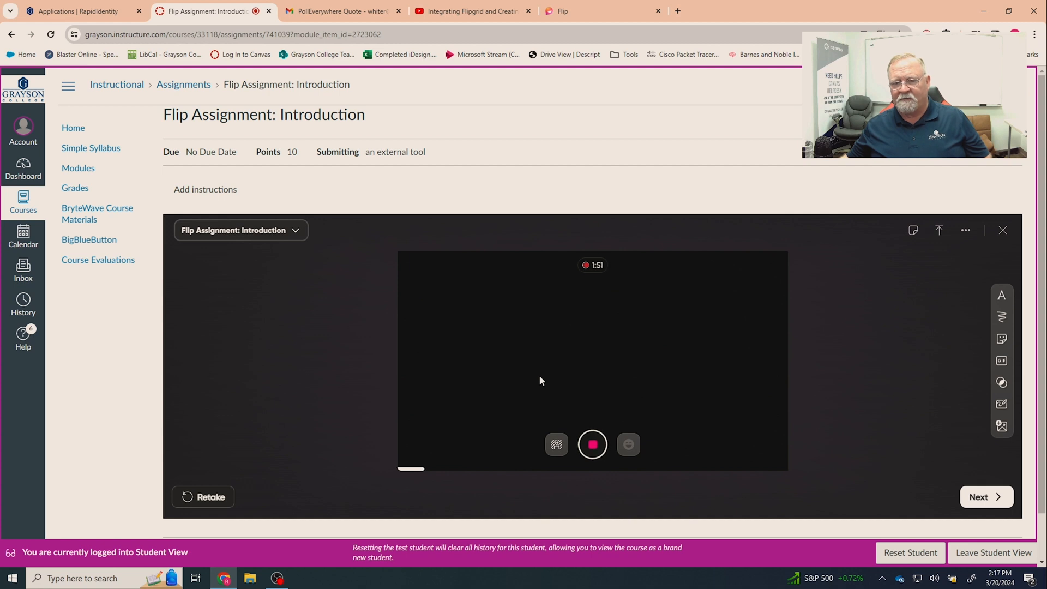
left_click(593, 446)
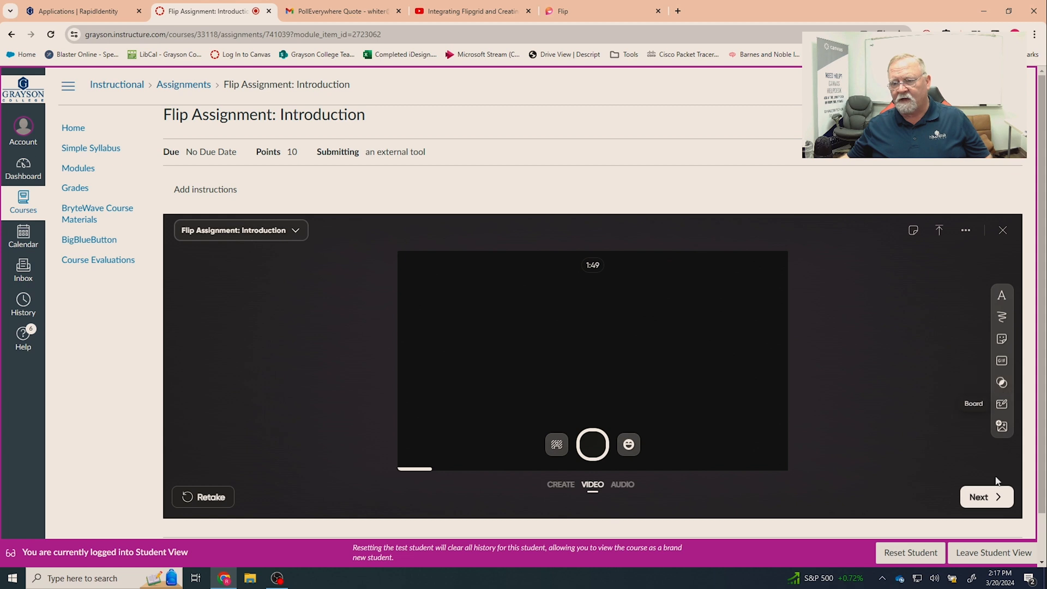
left_click(972, 501)
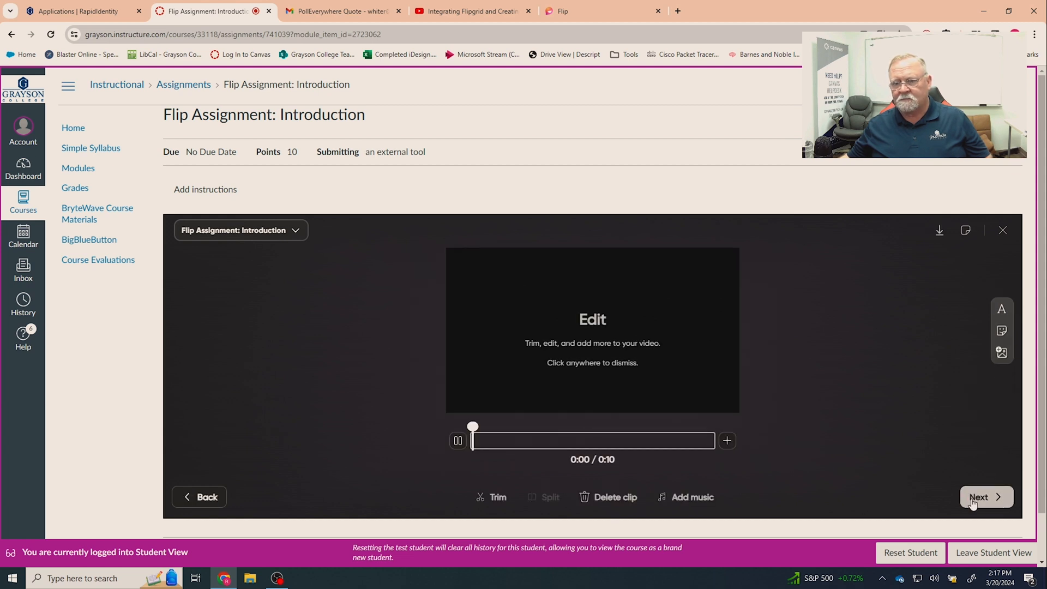
left_click(1000, 496)
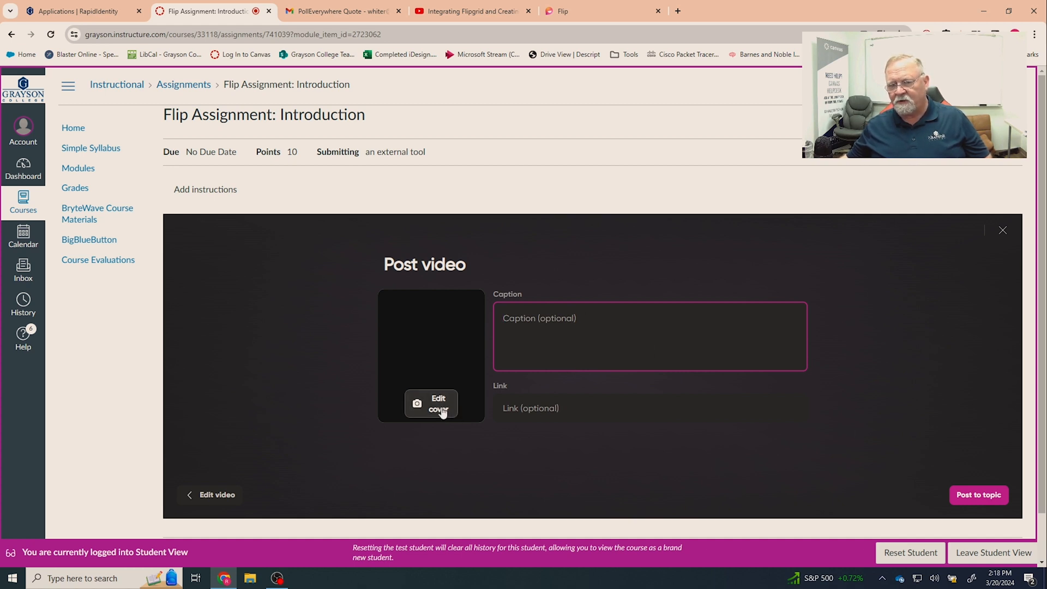
left_click(976, 497)
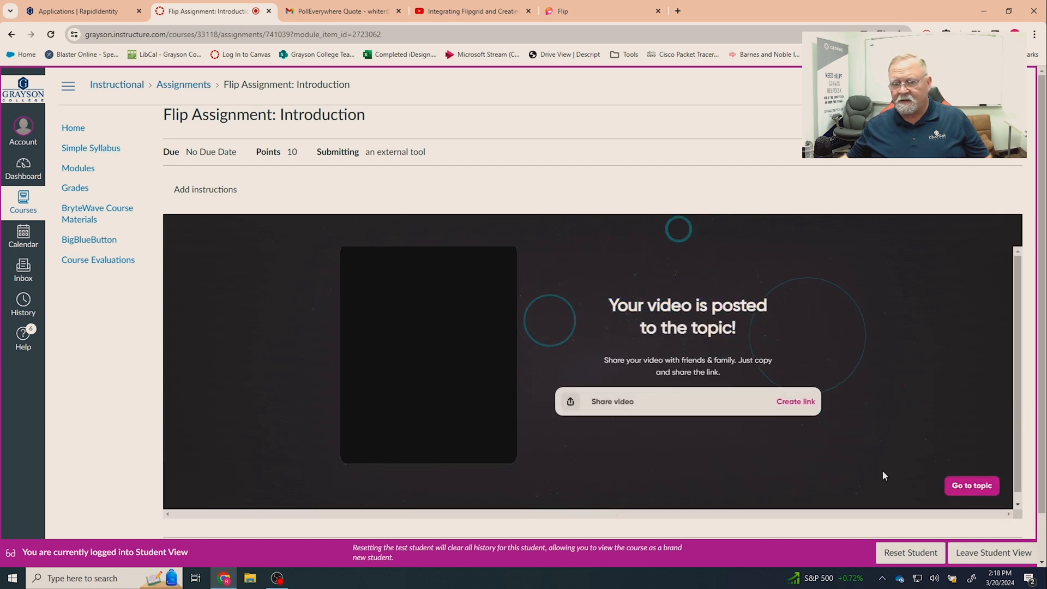
- Return to the "Flip Assignment: Introduction" topic from the group page and review its engagement statistics and the posted response
left_click(969, 488)
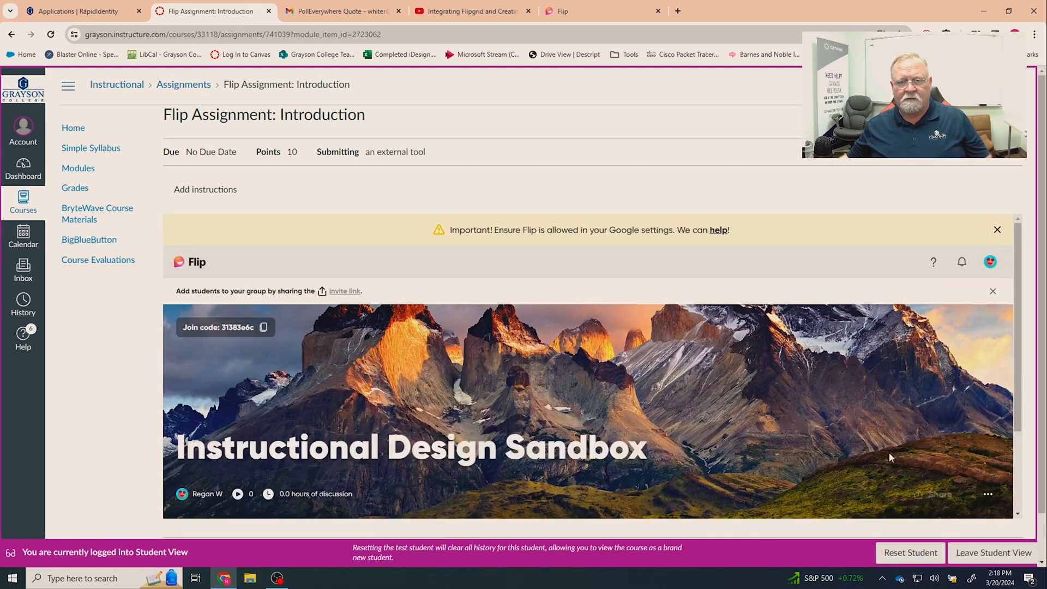
scroll(889, 456, "down", 2)
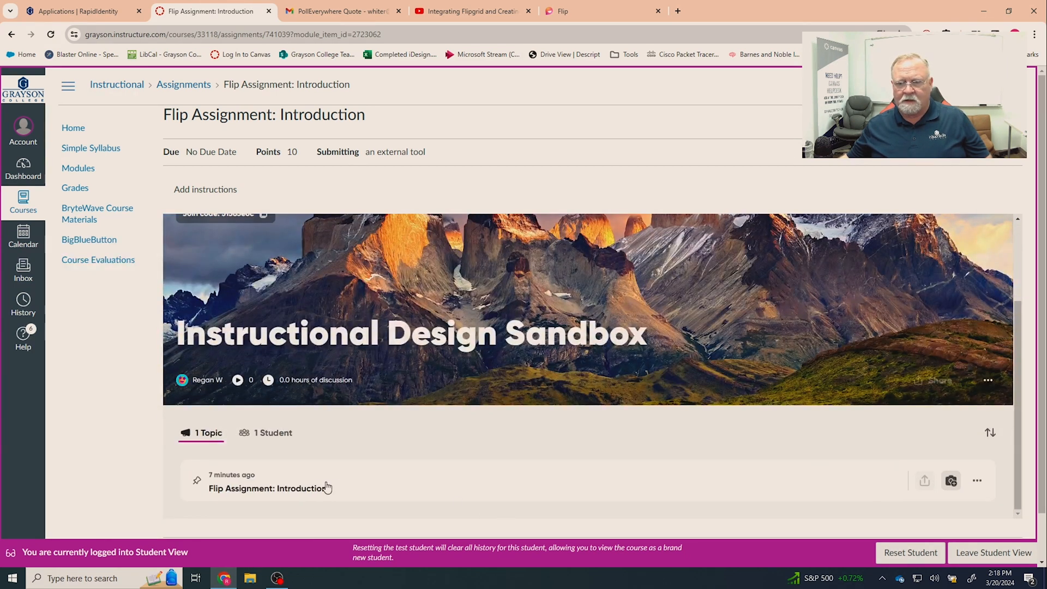
left_click(301, 489)
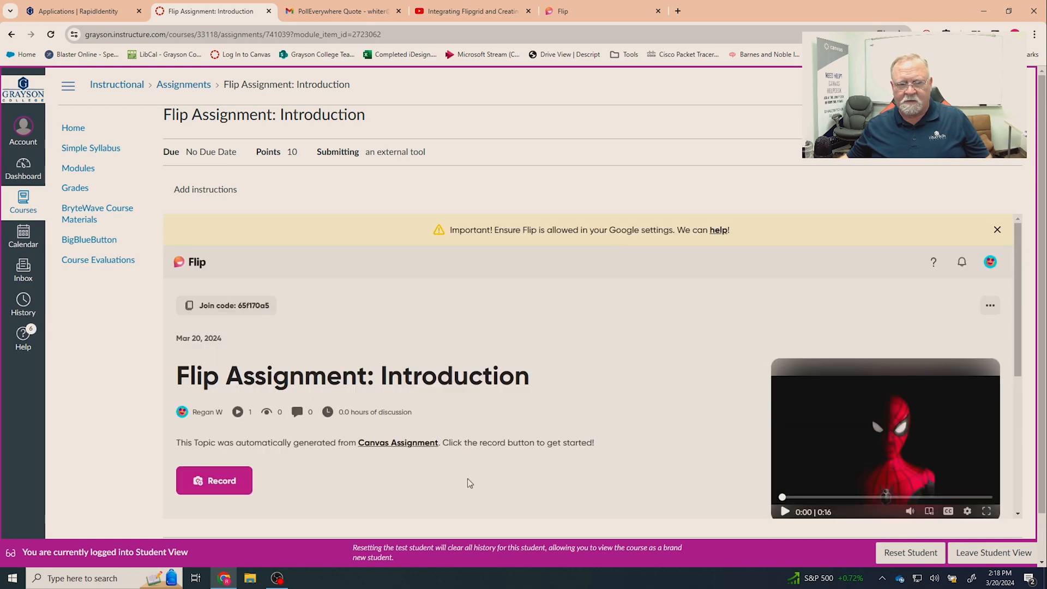
scroll(467, 479, "down", 5)
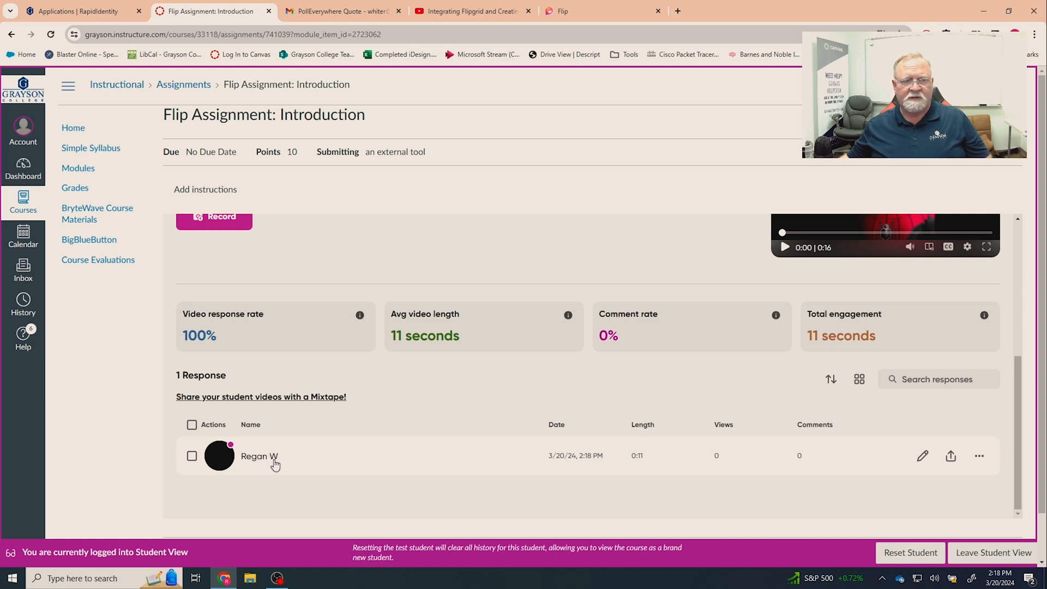
scroll(274, 459, "up", 5)
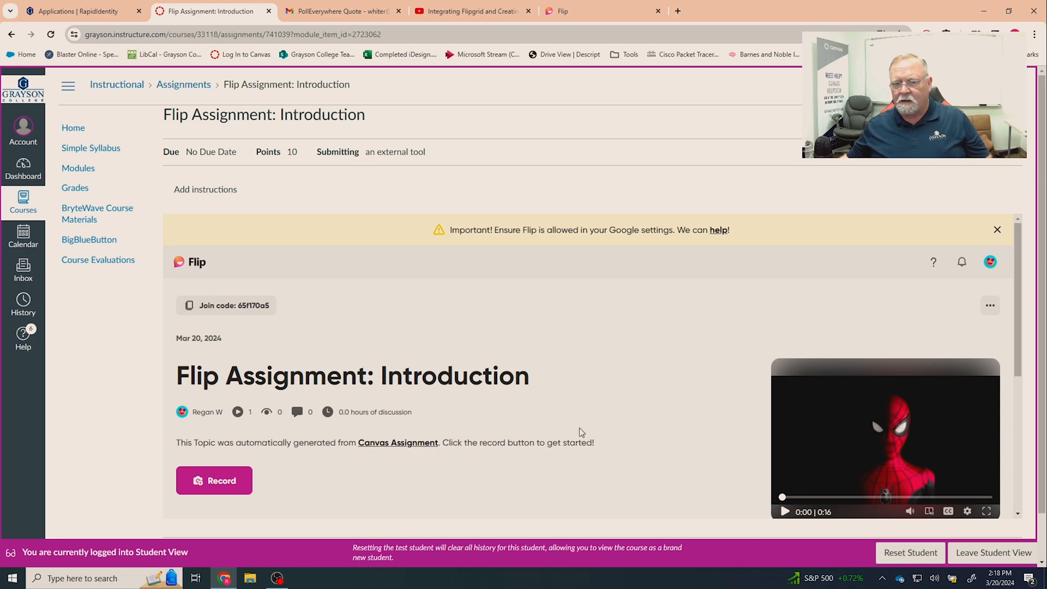
scroll(589, 433, "down", 3)
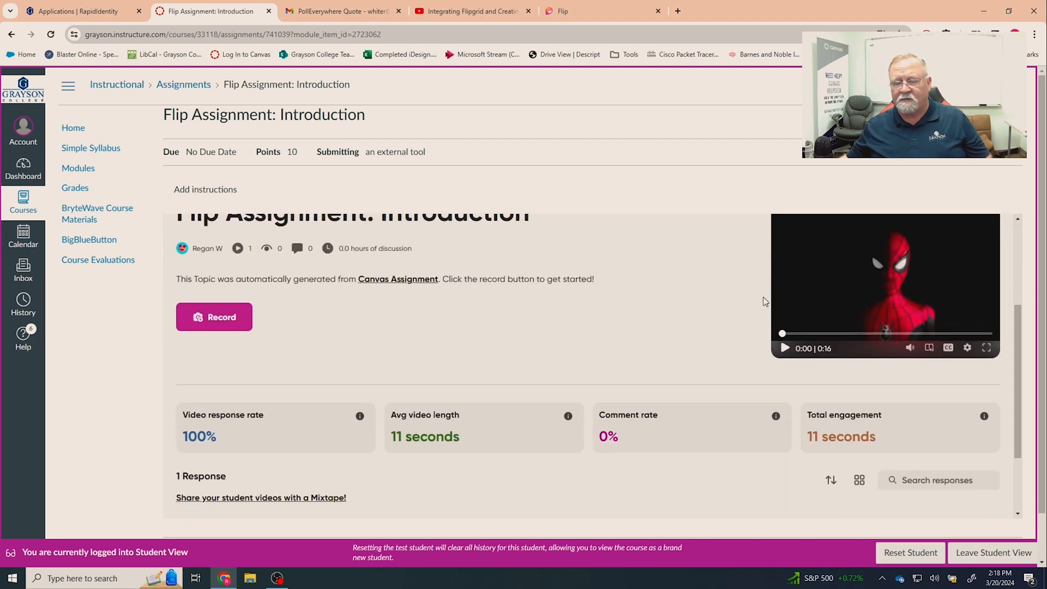
scroll(423, 390, "down", 2)
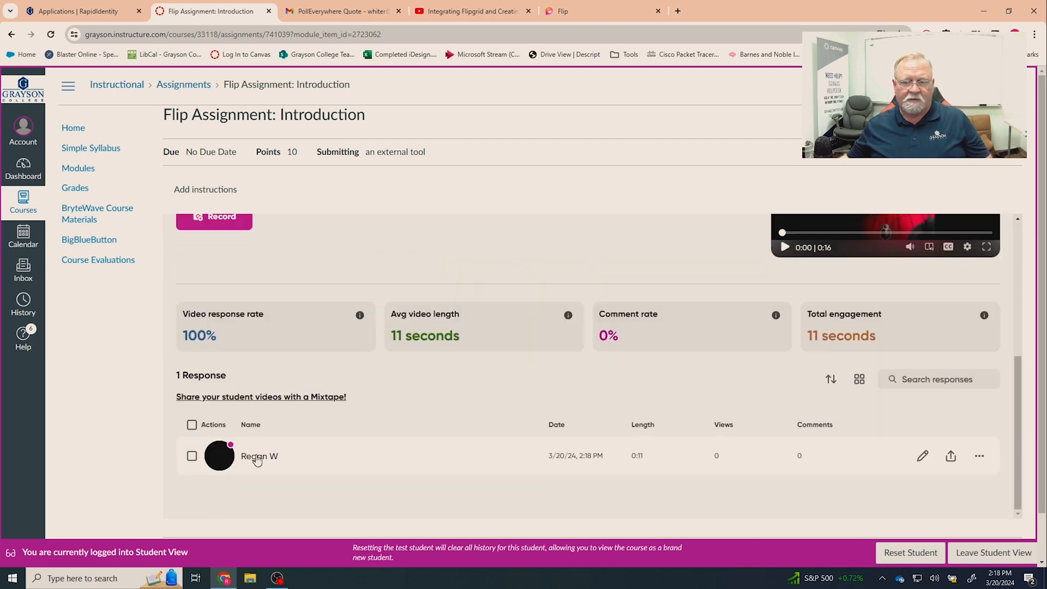
scroll(315, 459, "up", 4)
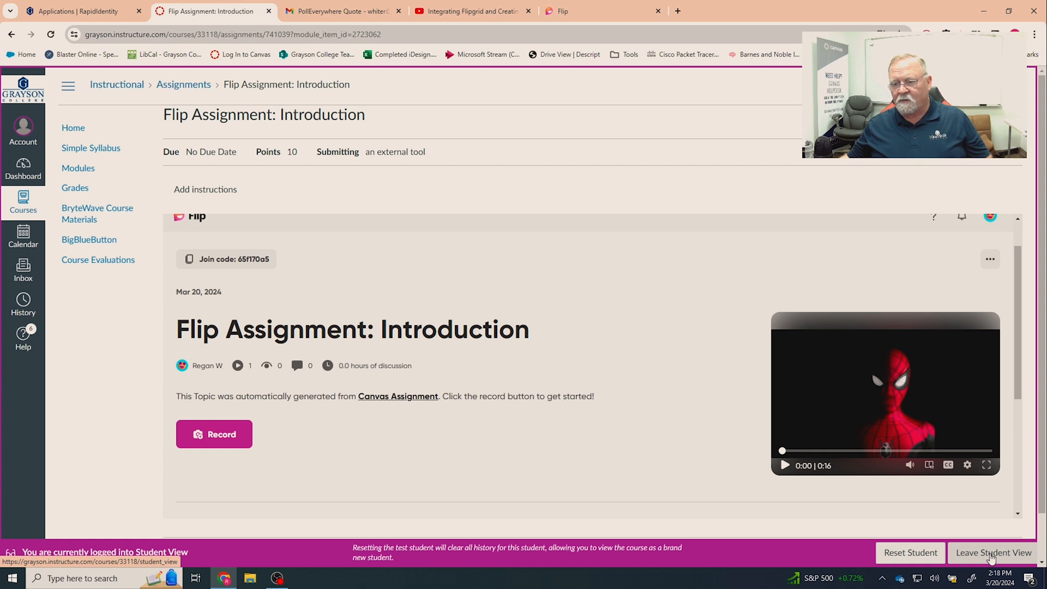
- Leave Student View and open "Flip Assignment: Introduction" from the Getting Started module as the instructor
left_click(991, 554)
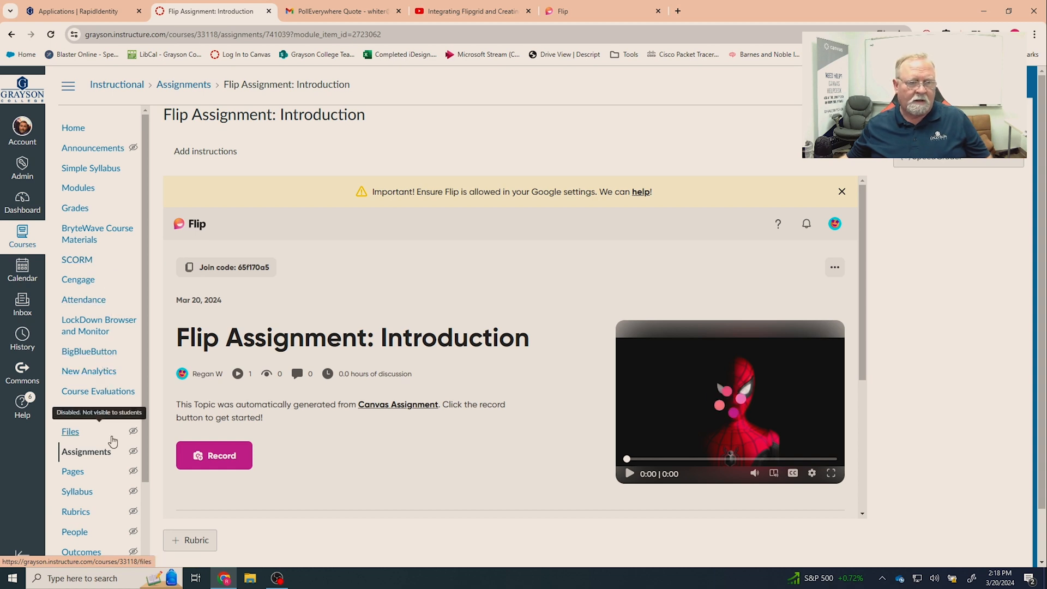
left_click(81, 188)
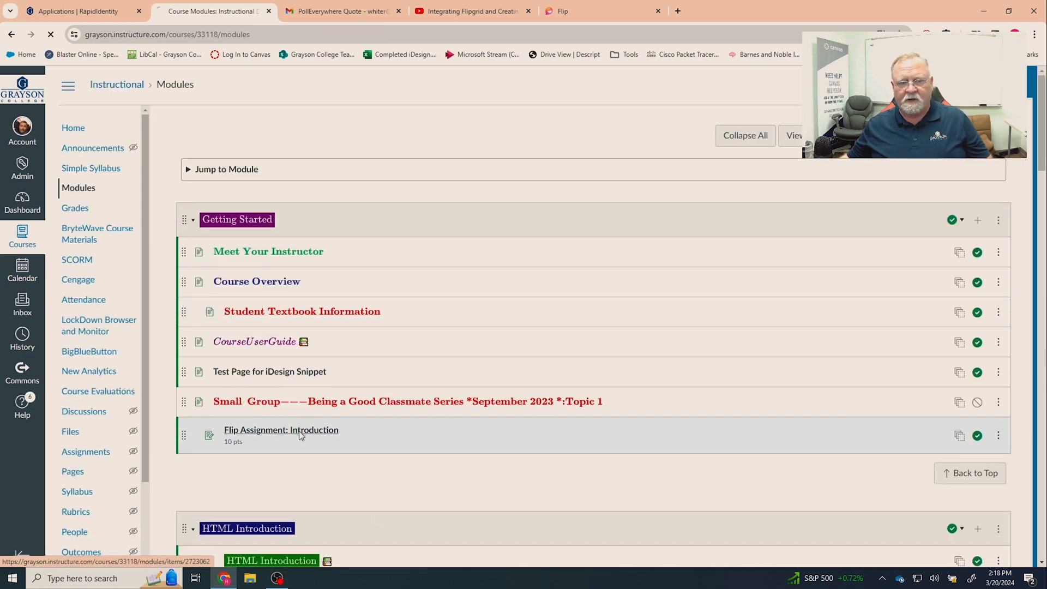
left_click(300, 435)
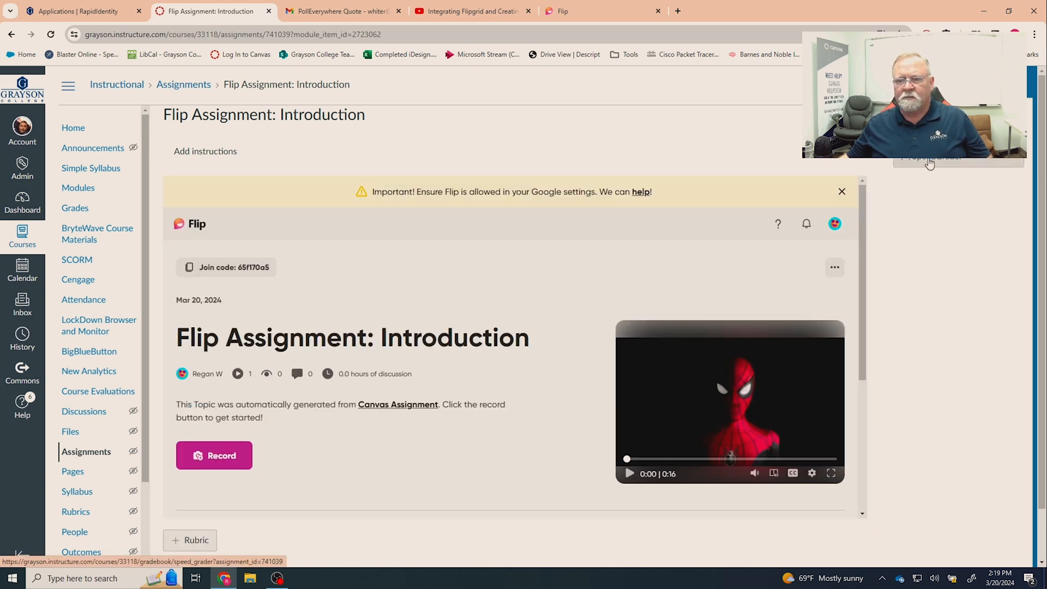
- Check the assignment's submission in SpeedGrader, close it, and copy the topic's join code from the assignment page
left_click(929, 163)
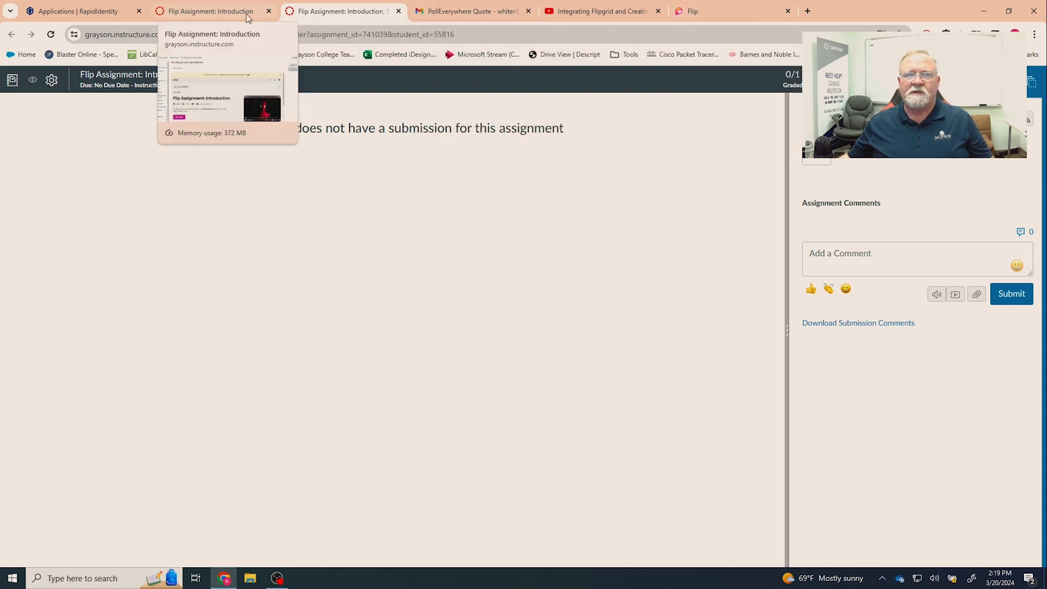
left_click(398, 11)
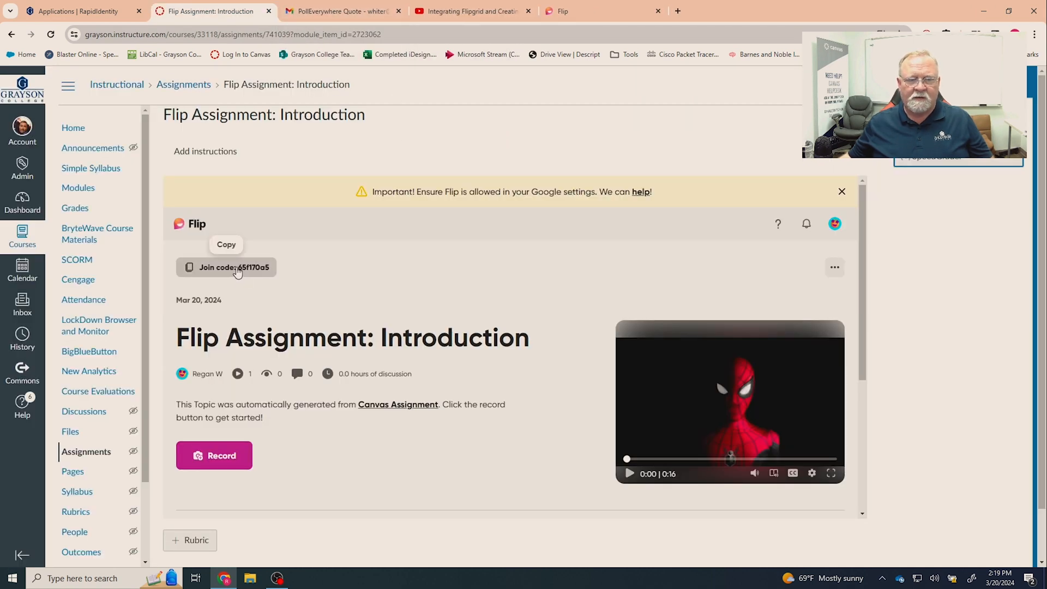
left_click(218, 270)
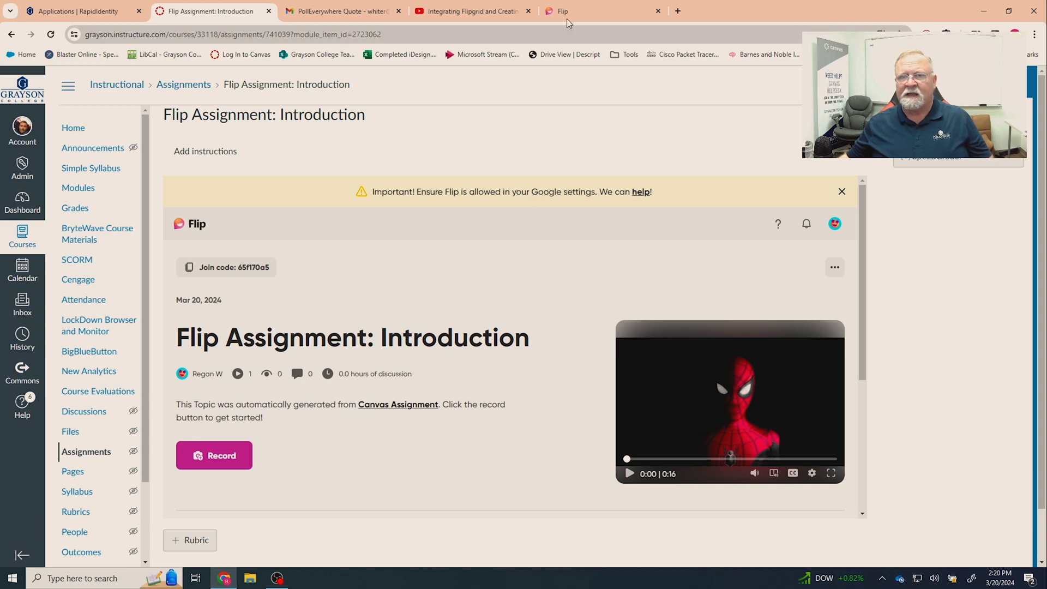
- Switch to the Flip site, open the Instructional Design Sandbox group, and review its student list and topics
left_click(587, 8)
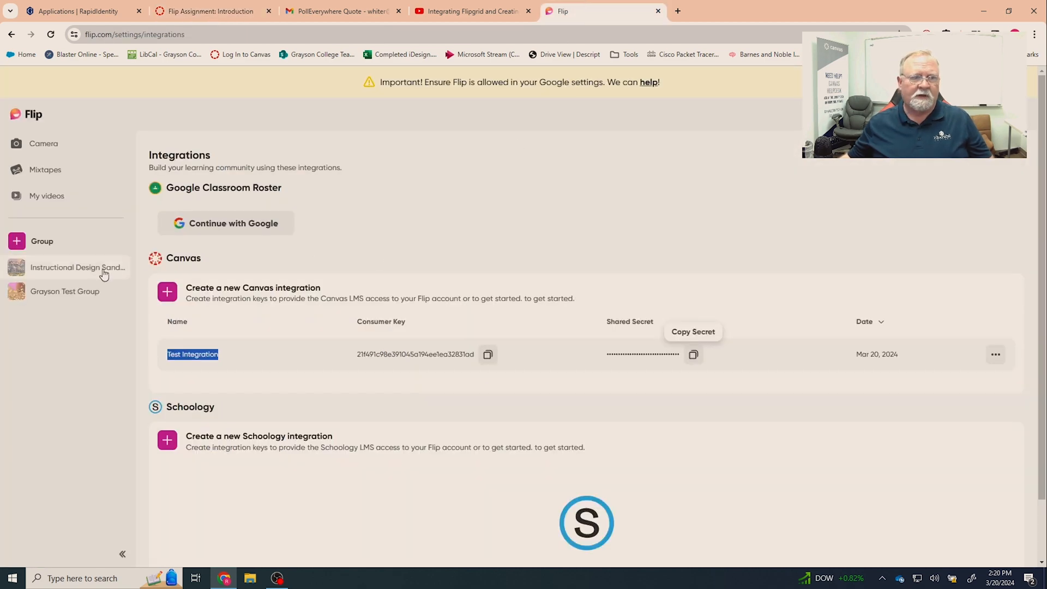
left_click(57, 269)
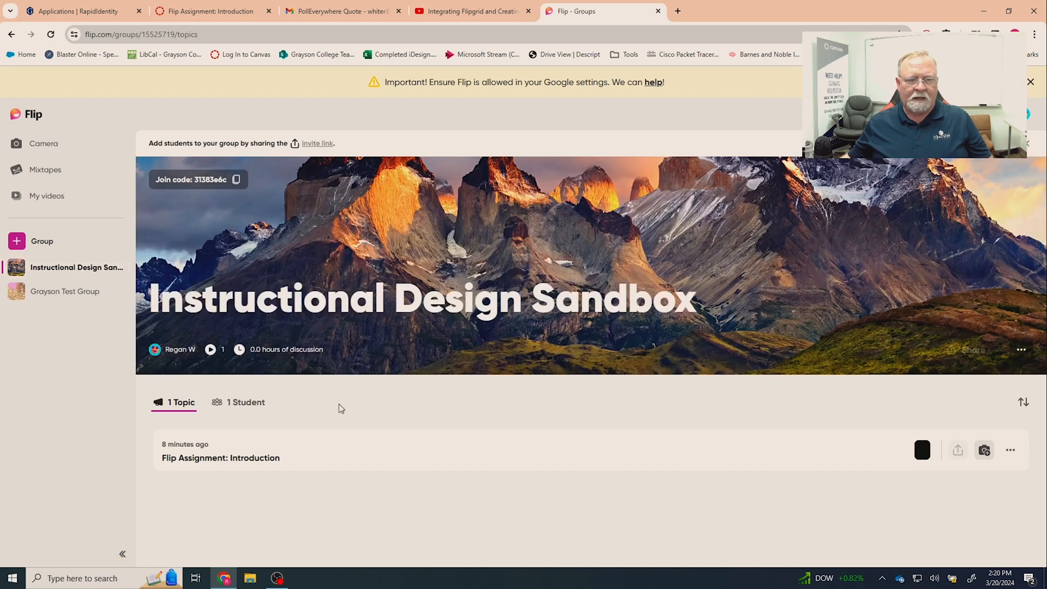
left_click(235, 405)
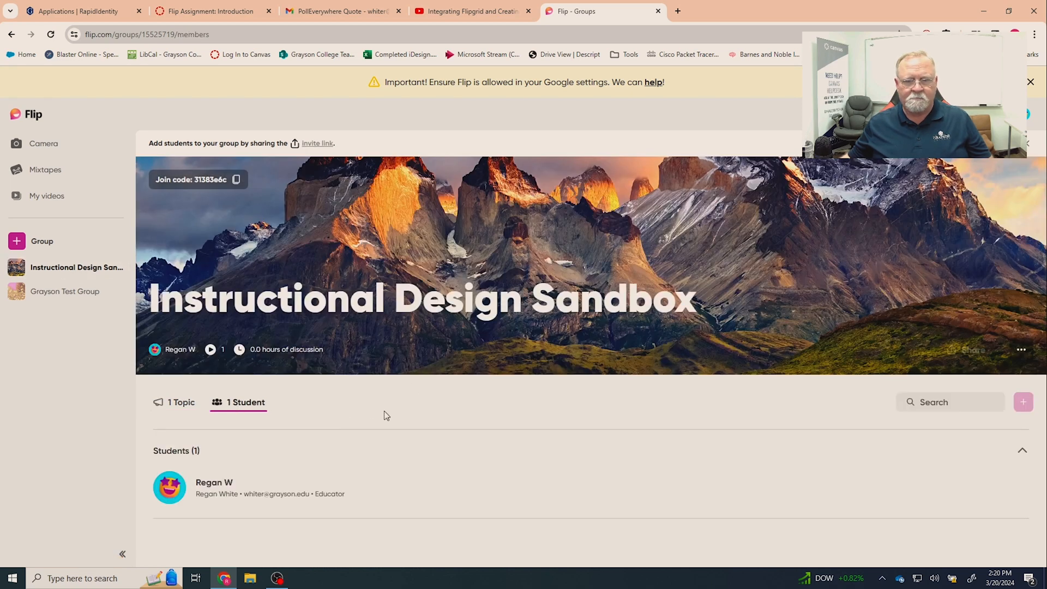
left_click(175, 402)
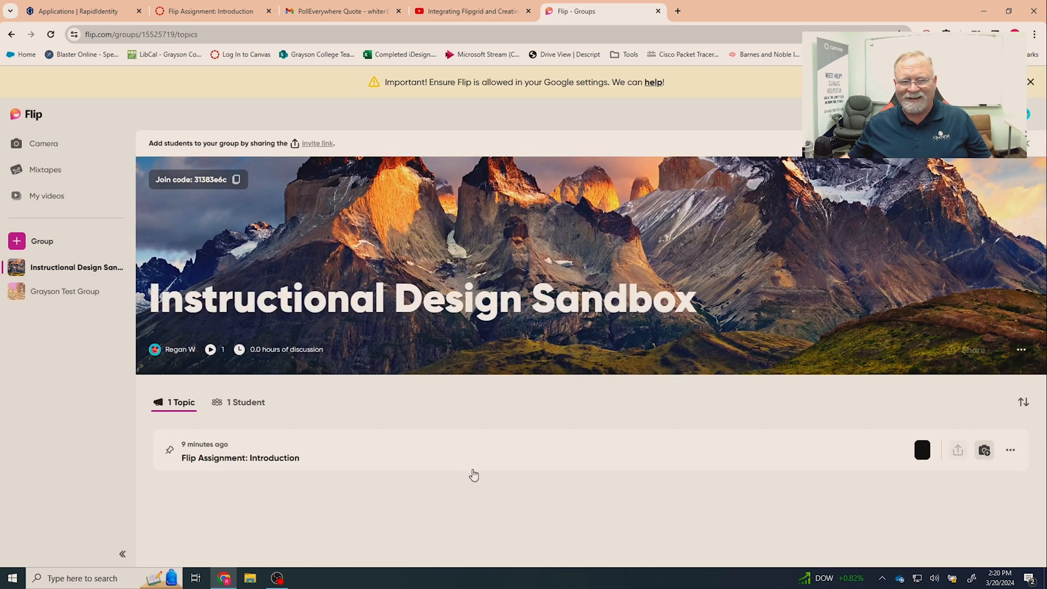